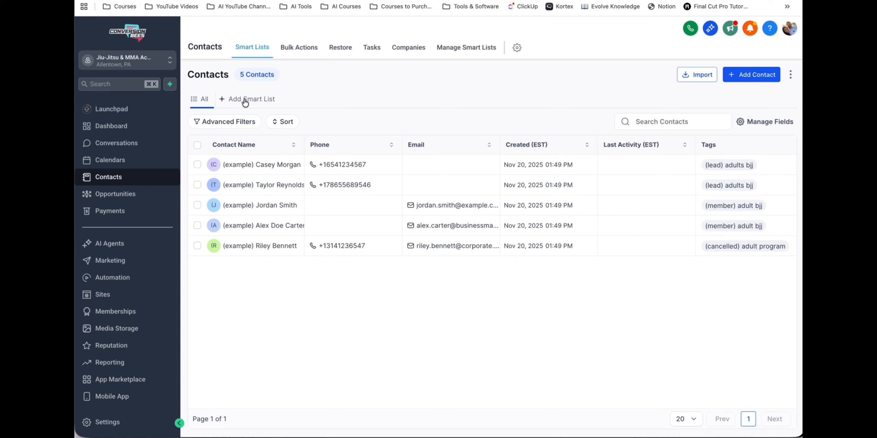
- Start a new contact smart list and add a Tag filter to it
{"action": "left_click", "coordinate": [245, 100]}
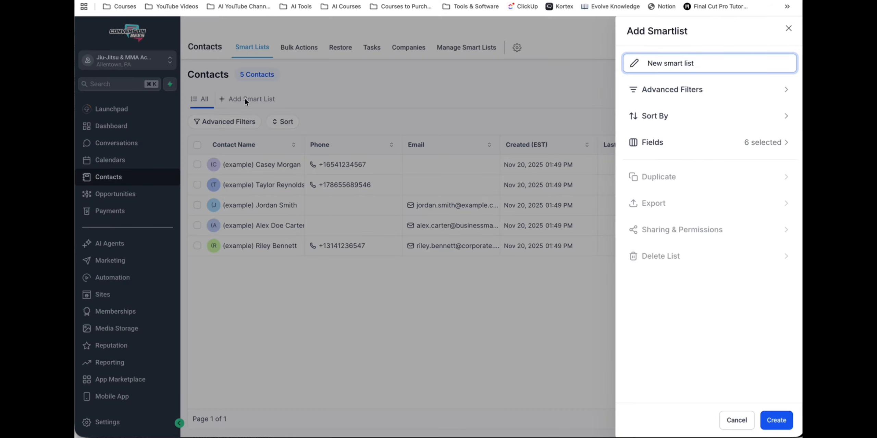
{"action": "left_click", "coordinate": [668, 90]}
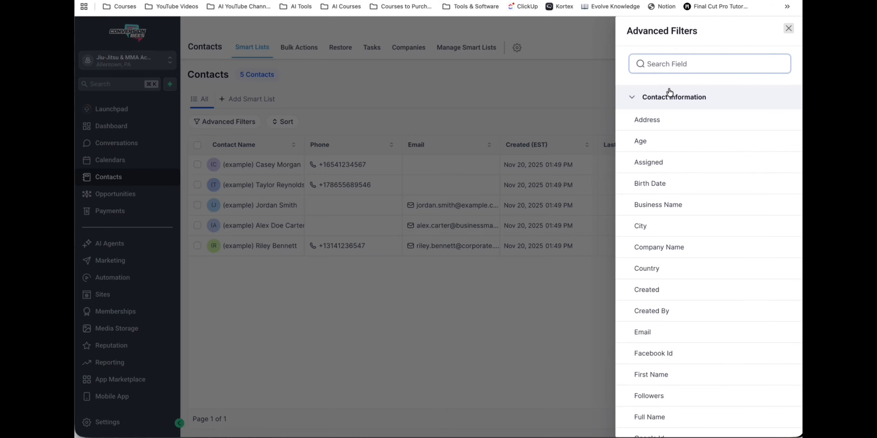
{"action": "left_click", "coordinate": [668, 64]}
{"action": "type", "text": "tag"}
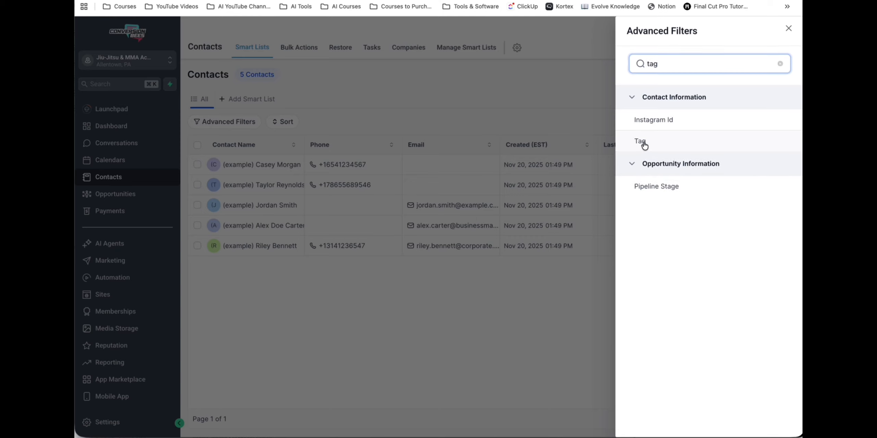
{"action": "left_click", "coordinate": [641, 142]}
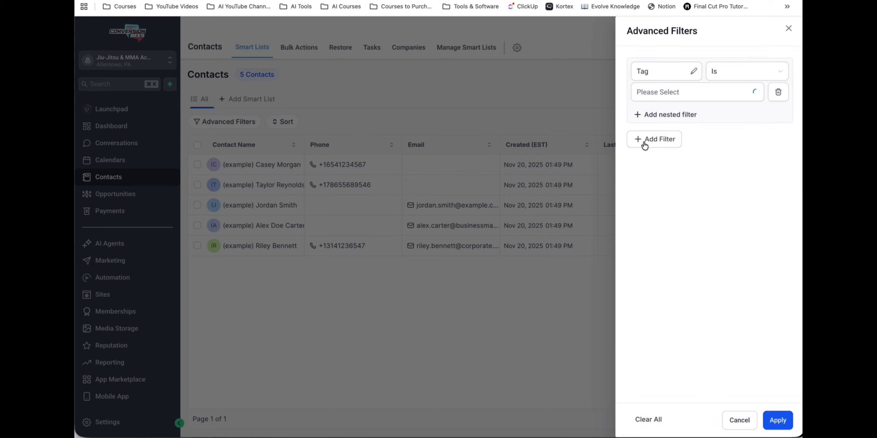
- Set the tag filter to Is Any Of "(lead) adults bjj" and "(lead) kids bjj" and apply it
{"action": "left_click", "coordinate": [726, 73]}
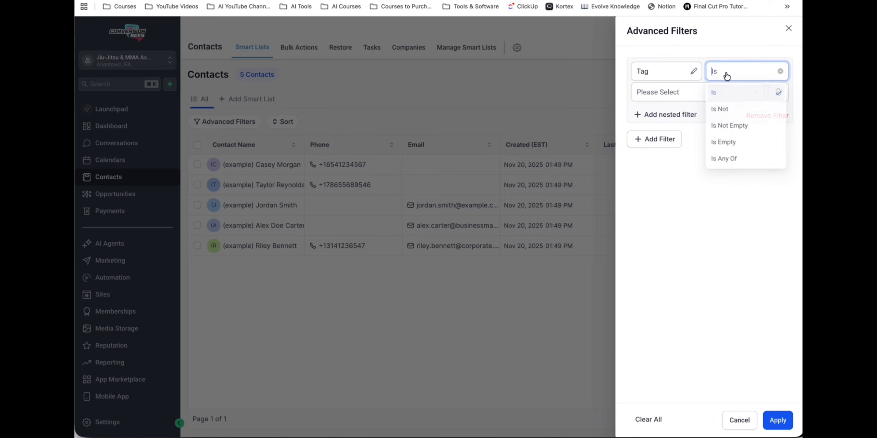
{"action": "left_click", "coordinate": [731, 160]}
{"action": "left_click", "coordinate": [699, 93]}
{"action": "left_click", "coordinate": [670, 152]}
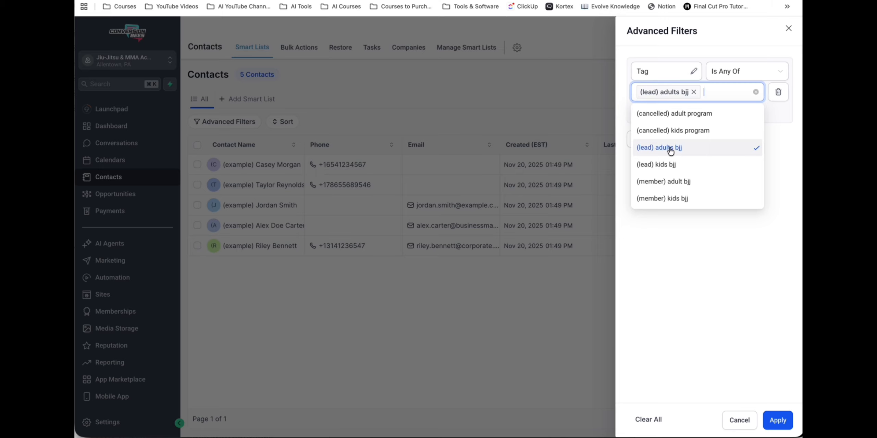
{"action": "left_click", "coordinate": [670, 166]}
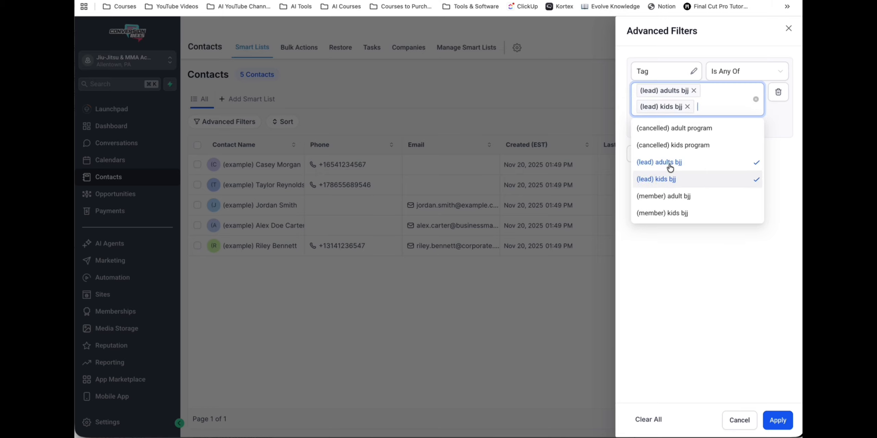
{"action": "left_click", "coordinate": [732, 280]}
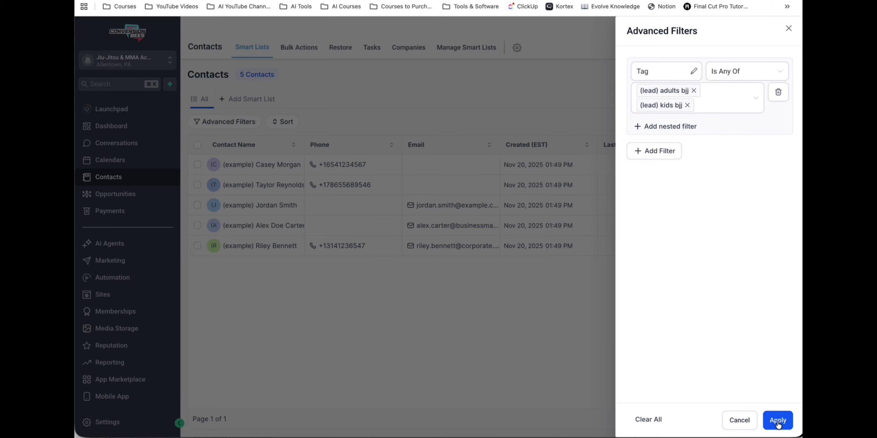
{"action": "left_click", "coordinate": [777, 424]}
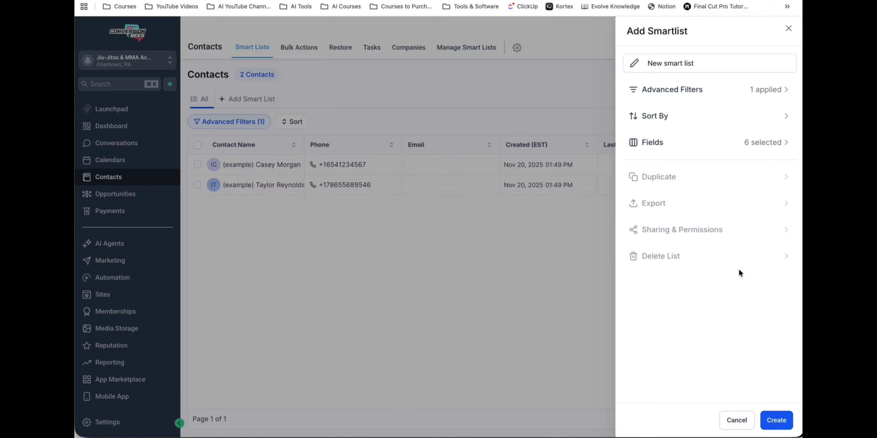
- Name the smart list "All Leads" and create it
{"action": "left_click", "coordinate": [692, 64]}
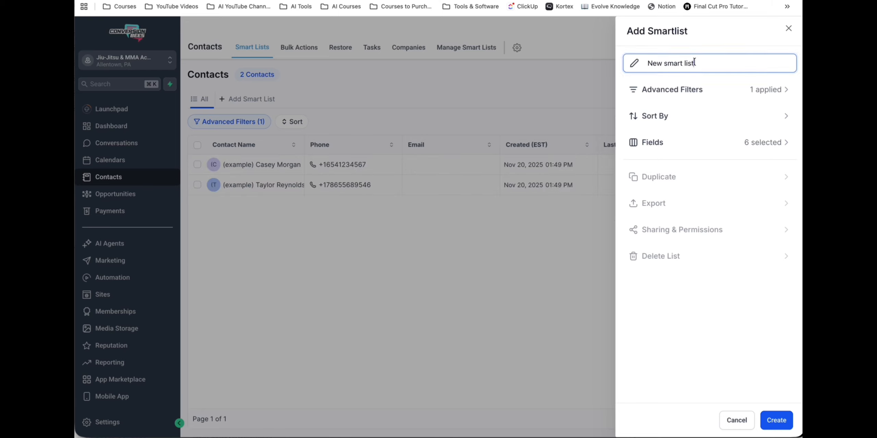
{"action": "left_click_drag", "start_coordinate": [695, 64], "coordinate": [642, 67]}
{"action": "type", "text": "All "}
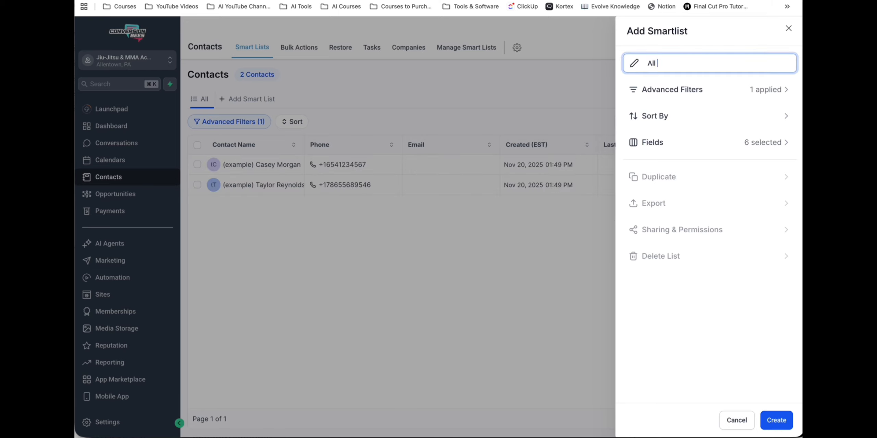
{"action": "type", "text": "Leads"}
{"action": "left_click", "coordinate": [781, 422]}
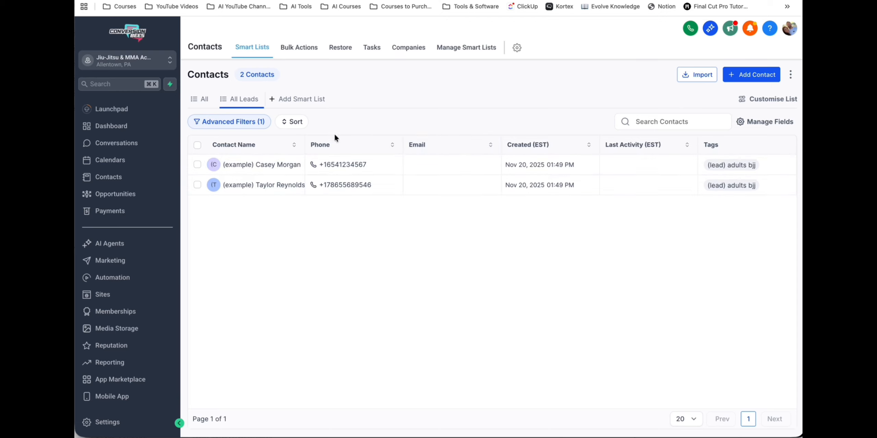
- Return to the full contact list and start another smart list named "All Members"
{"action": "left_click", "coordinate": [203, 101]}
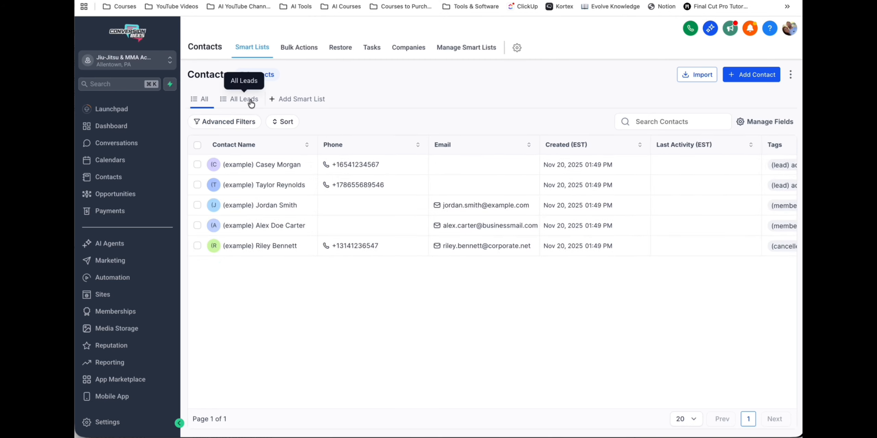
{"action": "scroll", "coordinate": [578, 173], "scroll_direction": "right", "scroll_amount": 3}
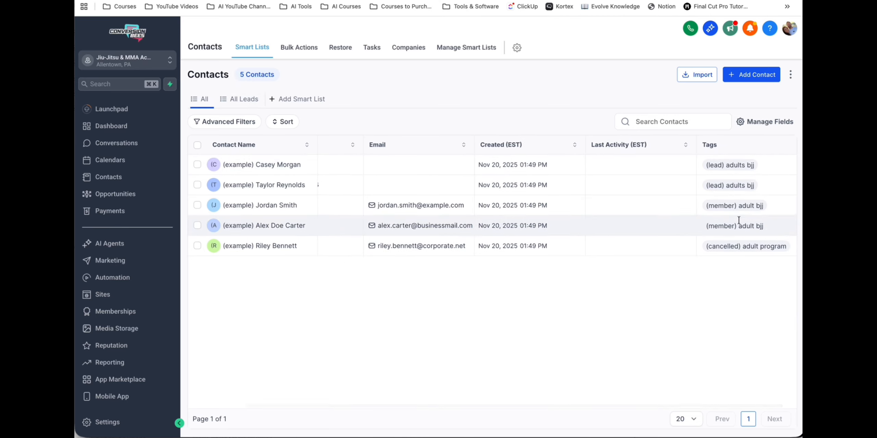
{"action": "left_click", "coordinate": [304, 103]}
{"action": "left_click_drag", "start_coordinate": [696, 63], "coordinate": [614, 65]}
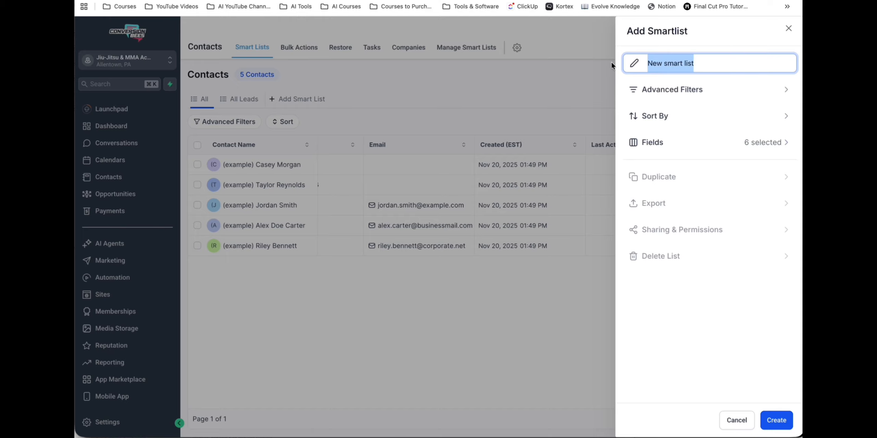
{"action": "type", "text": "All Members"}
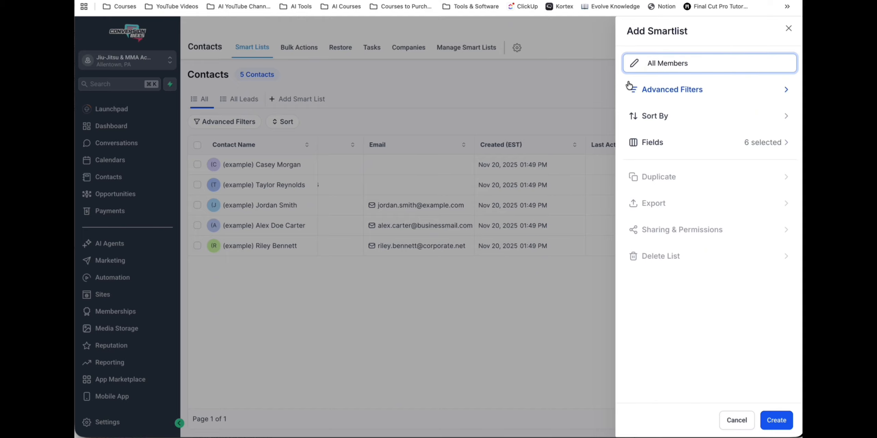
- Apply a Tag filter with Is Any Of "(member) adult bjj" and "(member) kids bjj" to the new smart list
{"action": "left_click", "coordinate": [658, 89]}
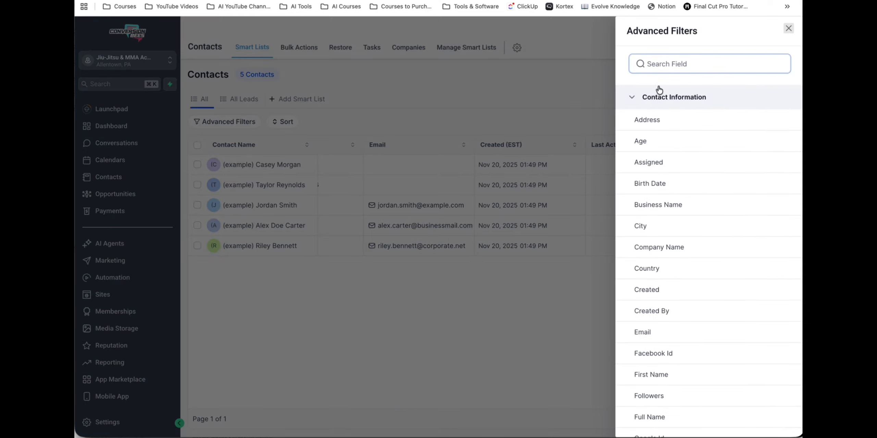
{"action": "left_click", "coordinate": [660, 61]}
{"action": "type", "text": "tag"}
{"action": "left_click", "coordinate": [658, 120]}
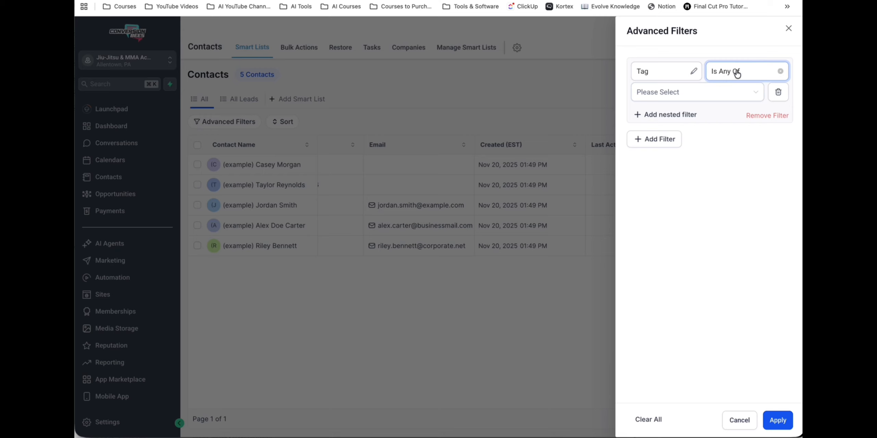
{"action": "left_click", "coordinate": [695, 92]}
{"action": "left_click", "coordinate": [666, 181]}
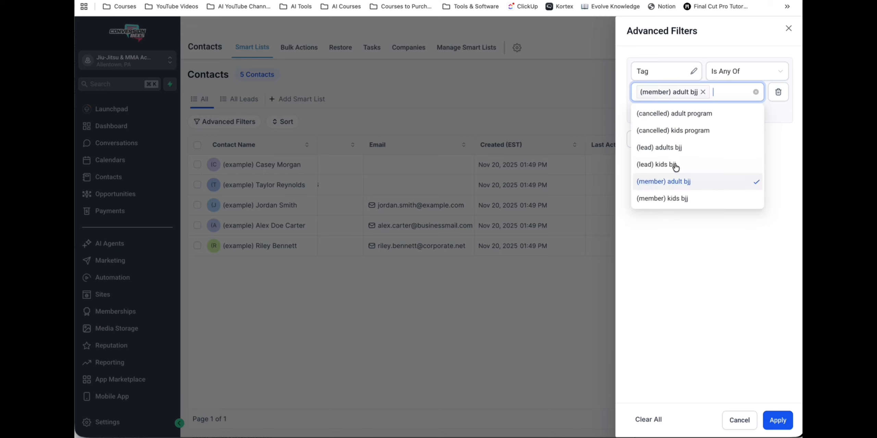
{"action": "left_click", "coordinate": [677, 199]}
{"action": "left_click", "coordinate": [777, 421]}
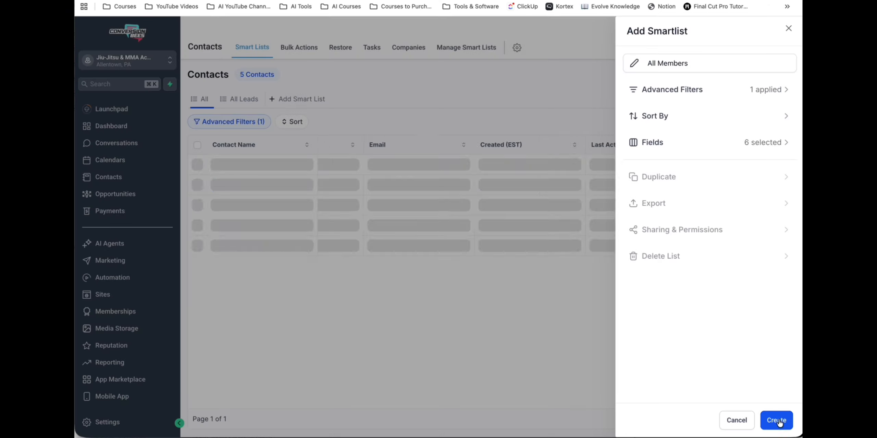
- Create the "All Members" smart list and check the "All Leads" and full contact lists
{"action": "left_click", "coordinate": [777, 420]}
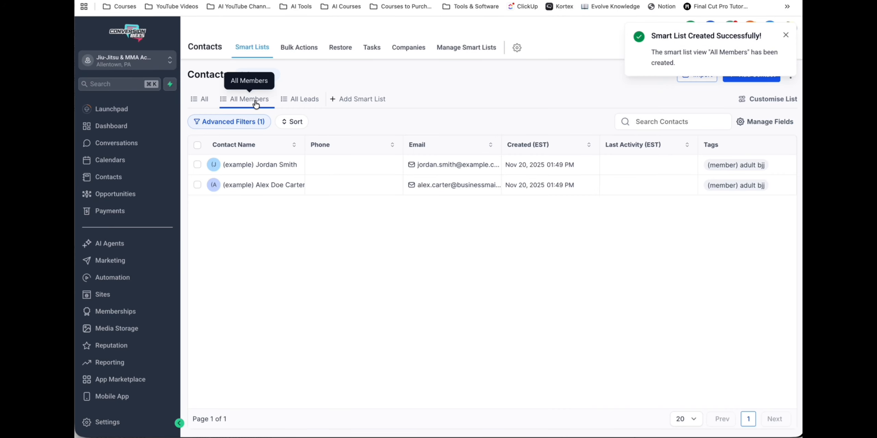
{"action": "left_click", "coordinate": [304, 100]}
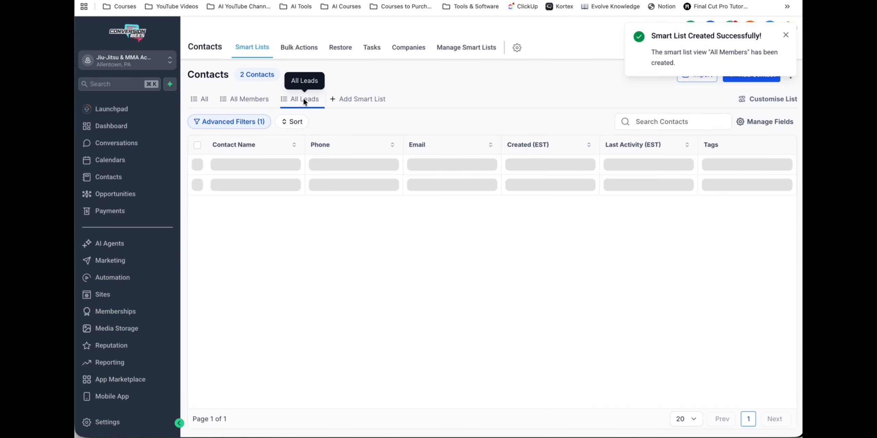
{"action": "left_click", "coordinate": [203, 99]}
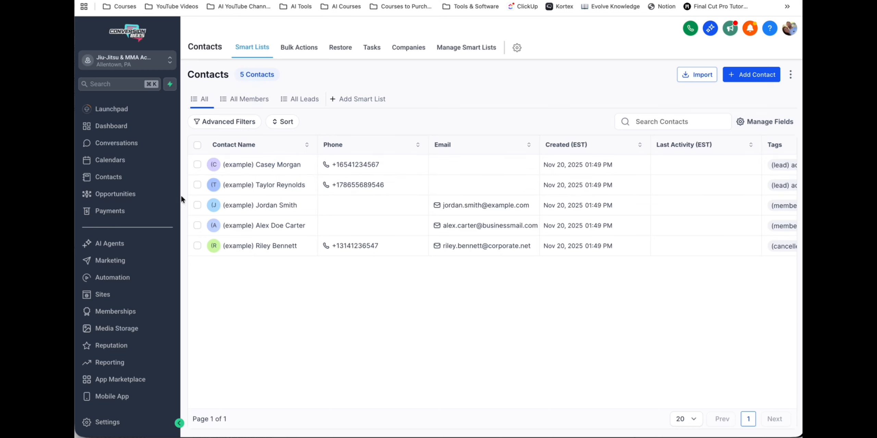
- Create a new blank email campaign in the email marketing section
{"action": "left_click", "coordinate": [110, 262]}
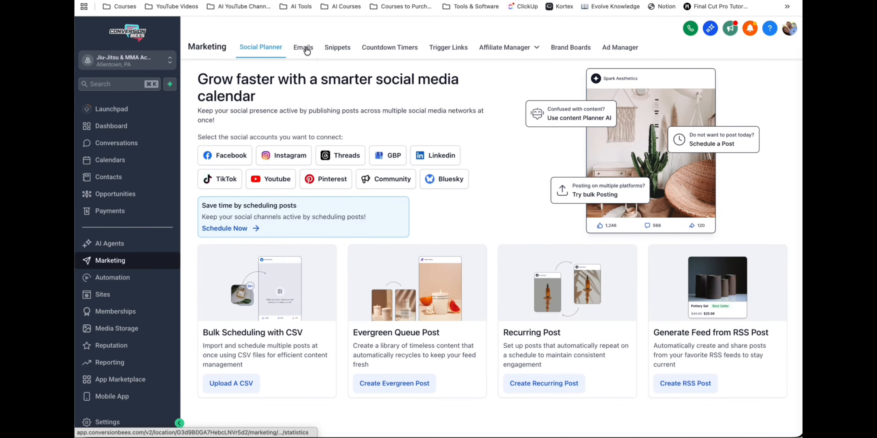
{"action": "left_click", "coordinate": [306, 50]}
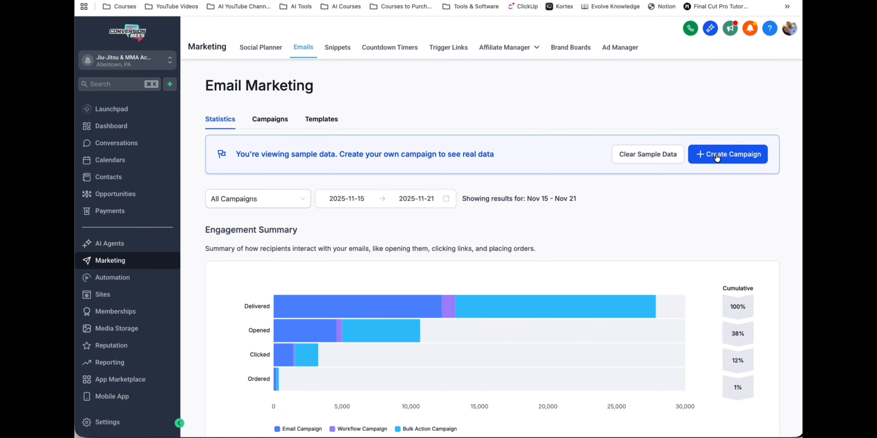
{"action": "left_click", "coordinate": [717, 157]}
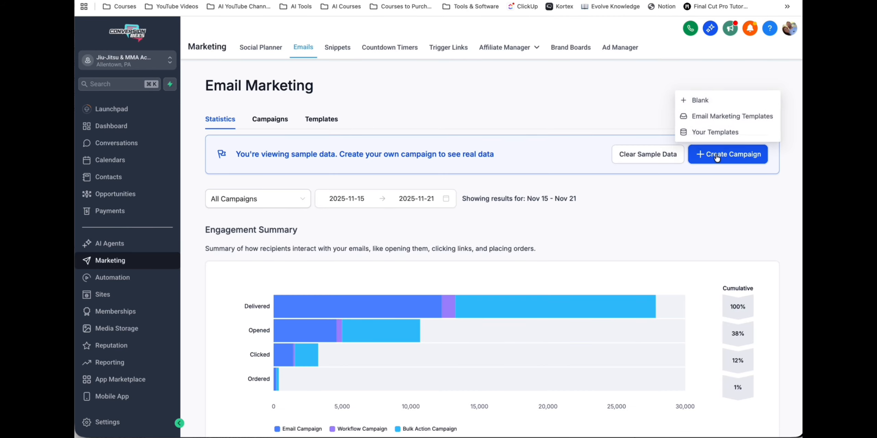
{"action": "left_click", "coordinate": [698, 102]}
{"action": "left_click", "coordinate": [348, 318]}
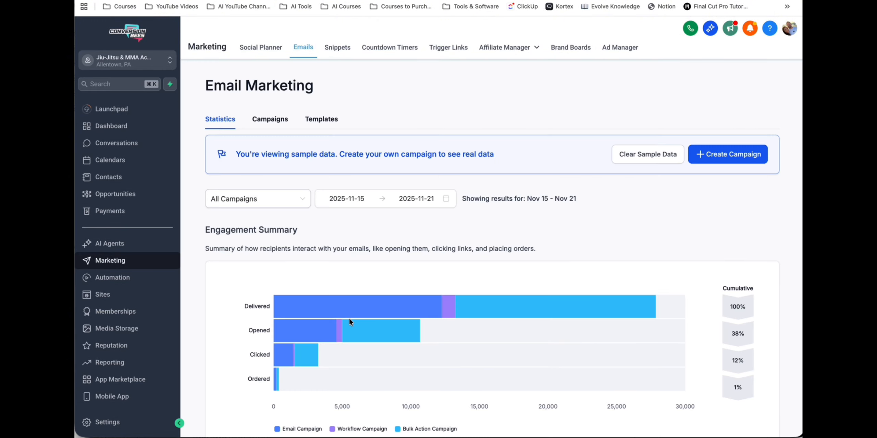
- Rename the email campaign as "Newsletter Volume 1"
{"action": "left_click", "coordinate": [487, 30]}
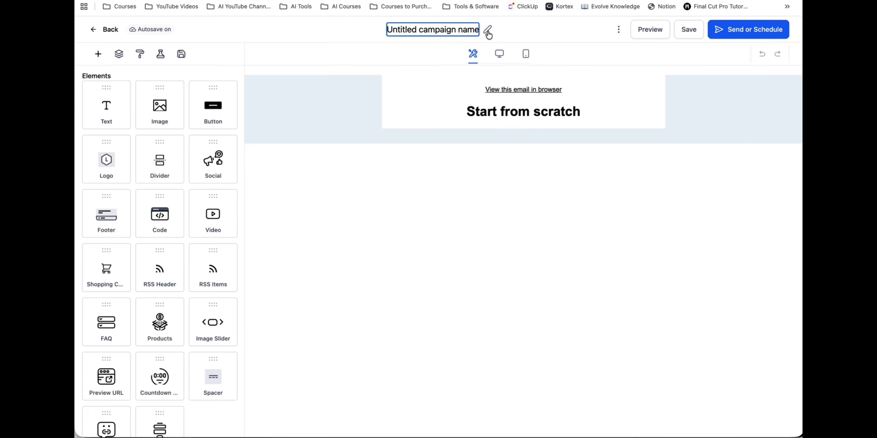
{"action": "triple_click", "coordinate": [469, 29]}
{"action": "type", "text": "Newsletter"}
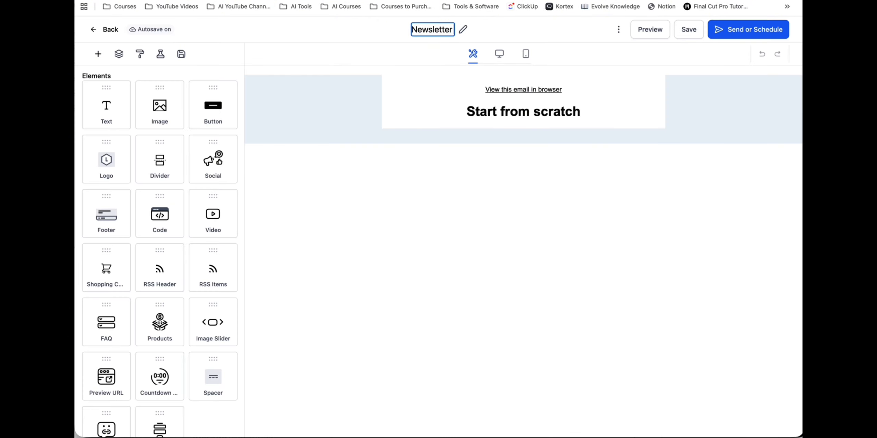
{"action": "type", "text": " Volume 1"}
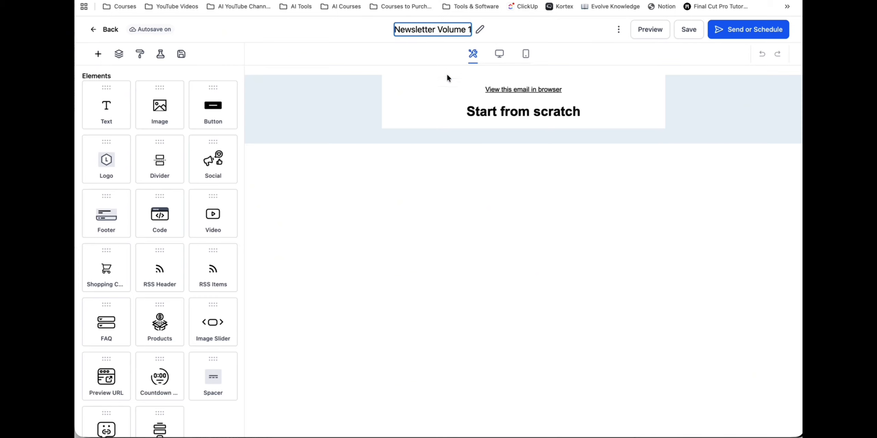
- Delete the "Start from scratch" heading block from the email
{"action": "left_click", "coordinate": [439, 109]}
{"action": "left_click", "coordinate": [585, 109]}
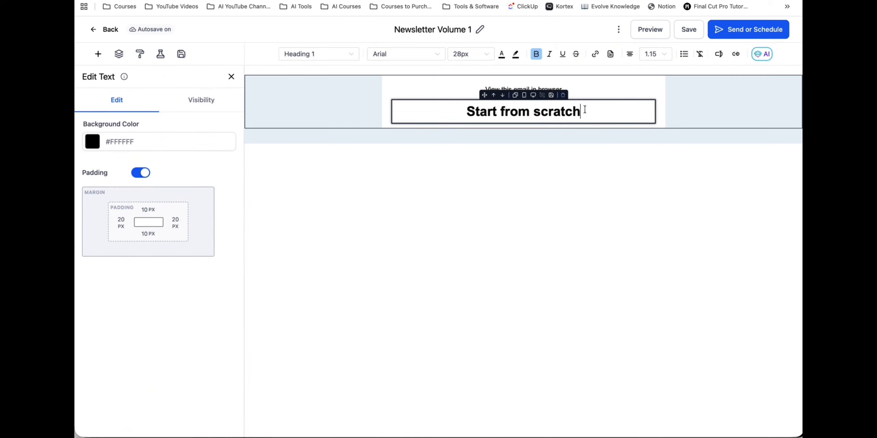
{"action": "left_click", "coordinate": [563, 97]}
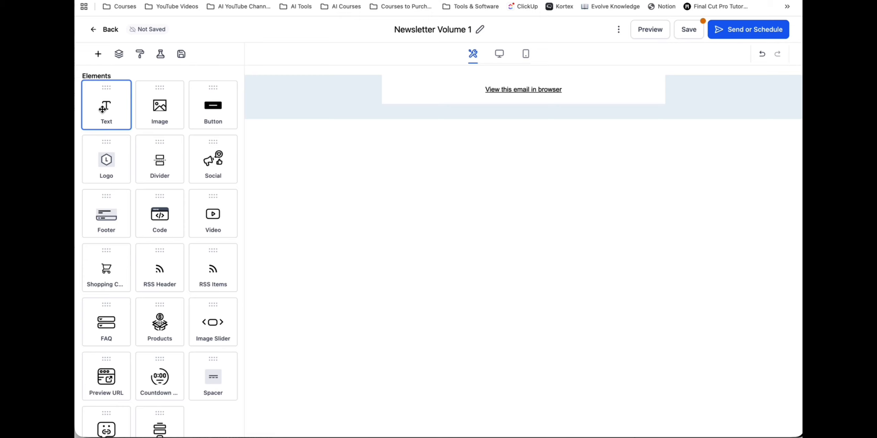
- Add an image block below the browser-view link and fill it with the uploaded "JIU-JITSU NEWSLETTER" banner file
{"action": "left_click_drag", "start_coordinate": [160, 109], "coordinate": [511, 96]}
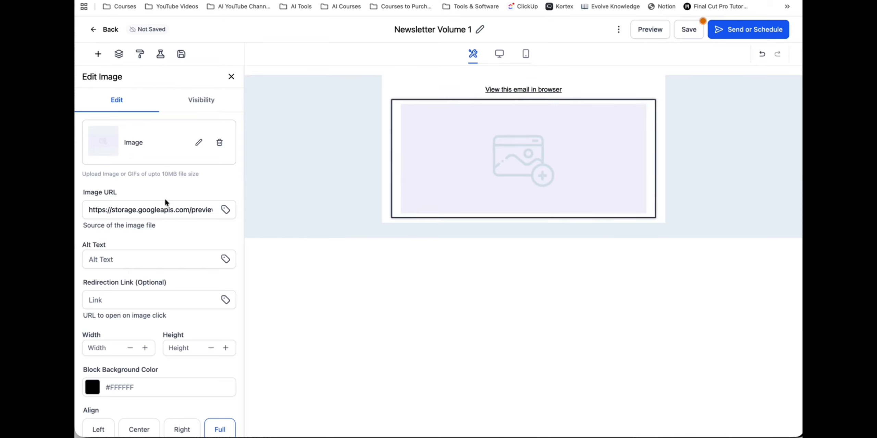
{"action": "left_click", "coordinate": [198, 144]}
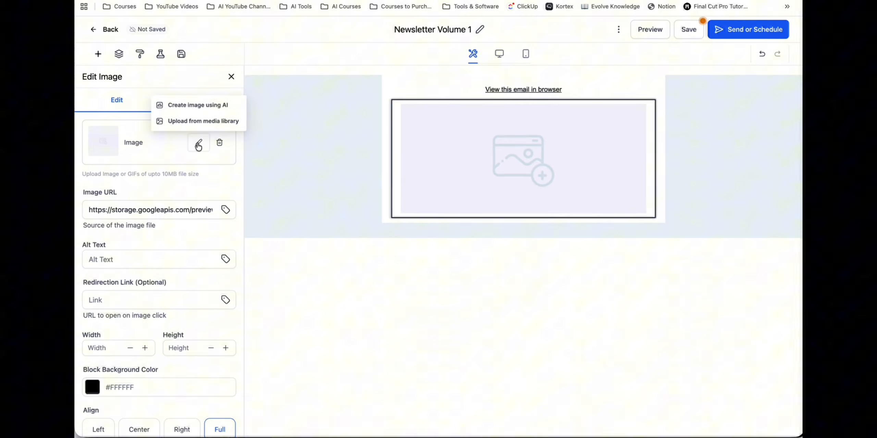
{"action": "left_click", "coordinate": [194, 122]}
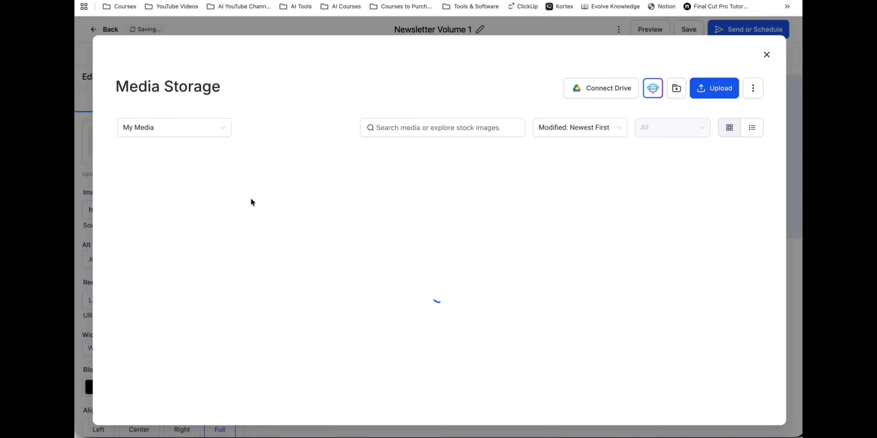
{"action": "left_click", "coordinate": [711, 89]}
{"action": "double_click", "coordinate": [335, 144]}
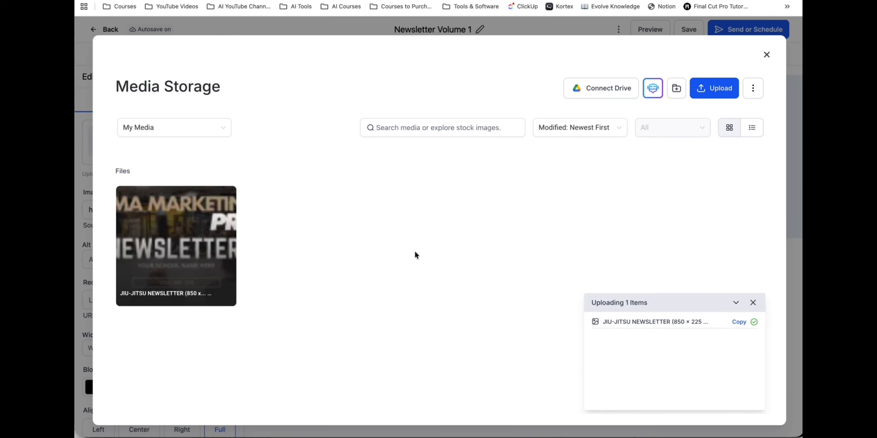
{"action": "left_click", "coordinate": [191, 237]}
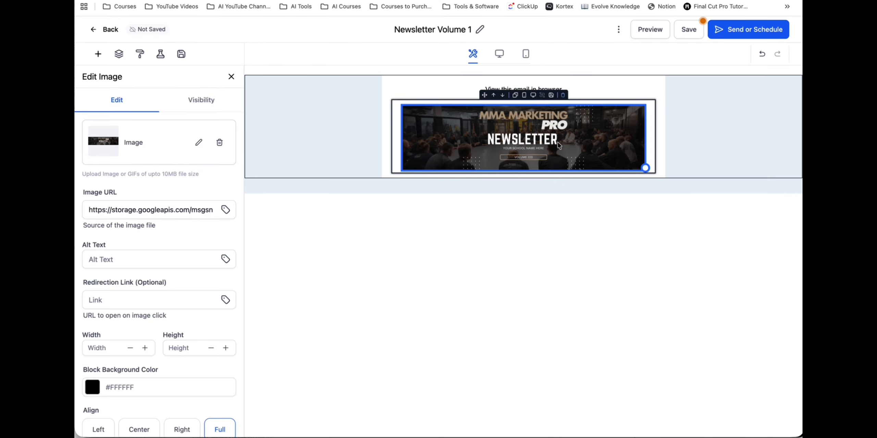
- Set the banner image's block background color to #000000
{"action": "scroll", "coordinate": [186, 279], "scroll_direction": "down", "scroll_amount": 4}
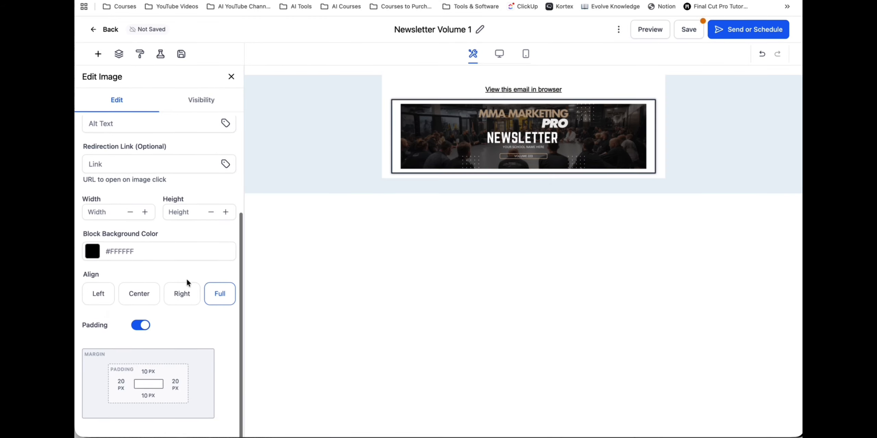
{"action": "left_click", "coordinate": [162, 251]}
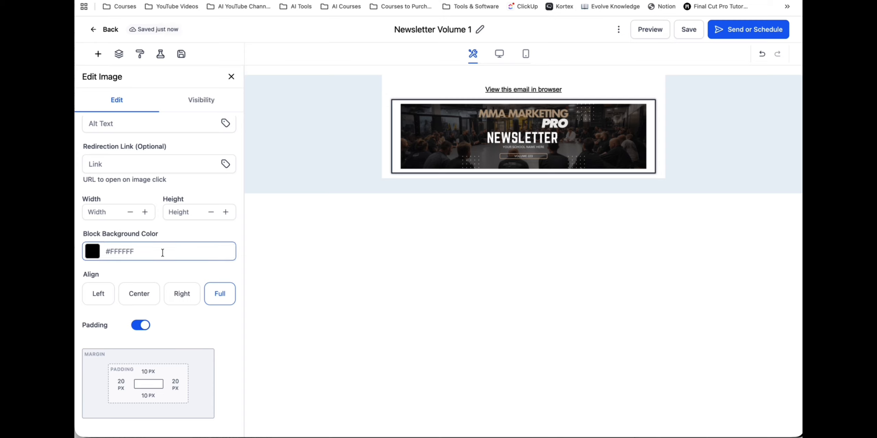
{"action": "left_click", "coordinate": [94, 253]}
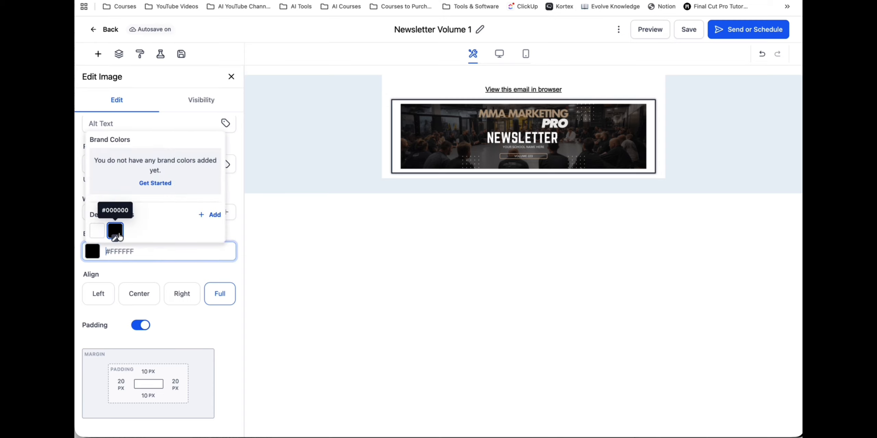
{"action": "left_click", "coordinate": [117, 234]}
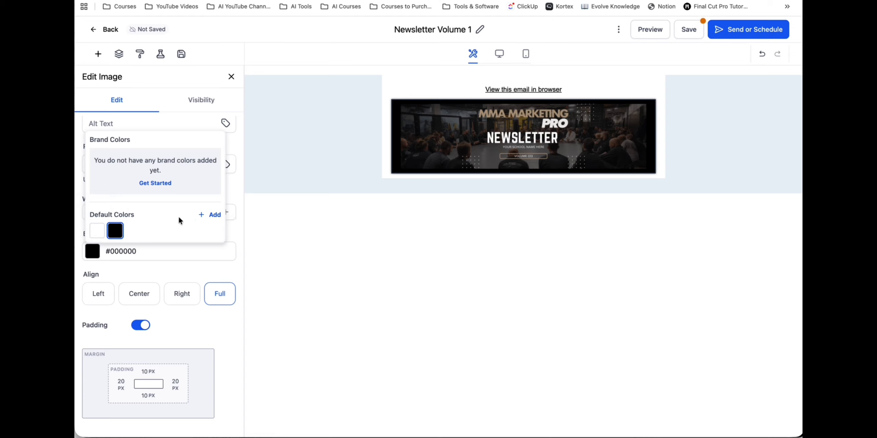
{"action": "left_click", "coordinate": [238, 233]}
{"action": "left_click", "coordinate": [91, 253]}
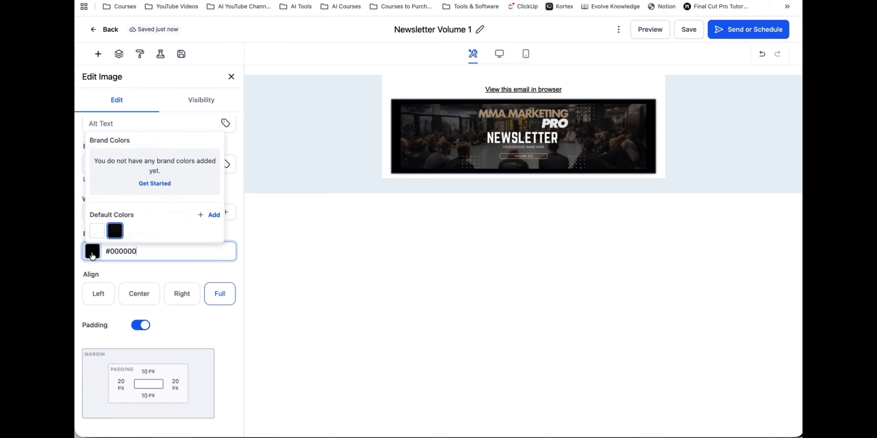
{"action": "left_click", "coordinate": [212, 215]}
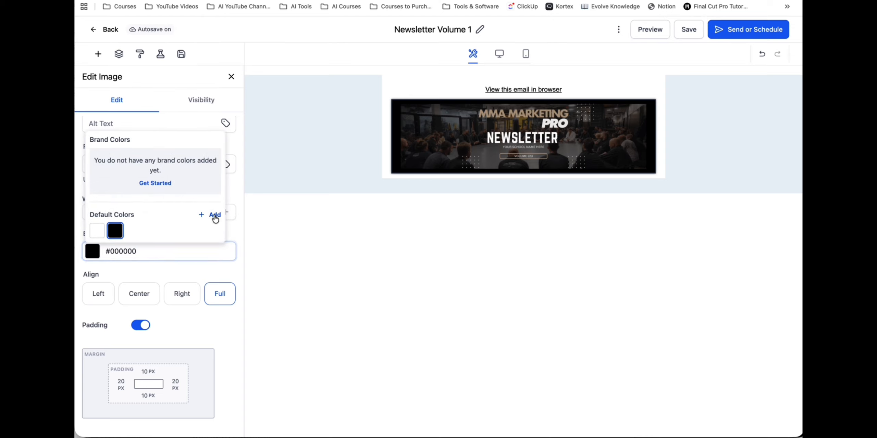
{"action": "left_click", "coordinate": [165, 161]}
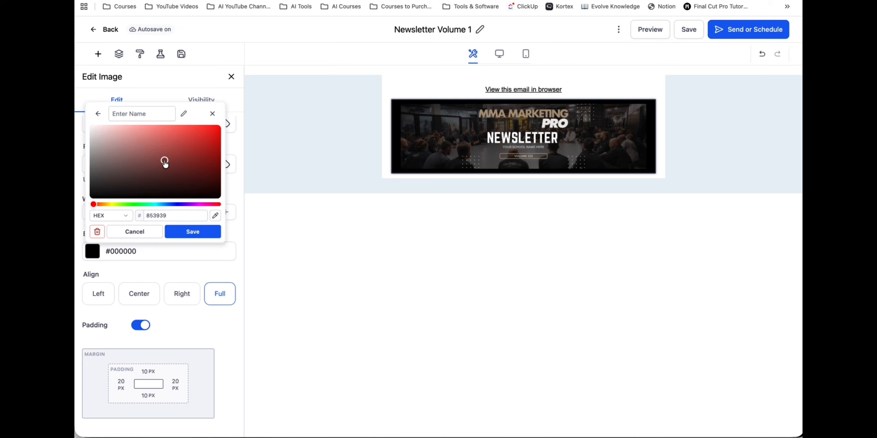
{"action": "left_click", "coordinate": [135, 231]}
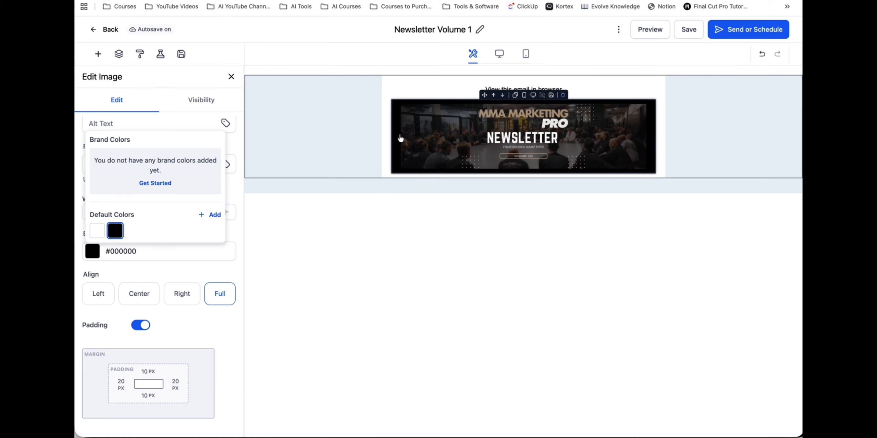
- Set the banner image's padding to 0 px on all four sides and close the image settings
{"action": "left_click", "coordinate": [121, 385]}
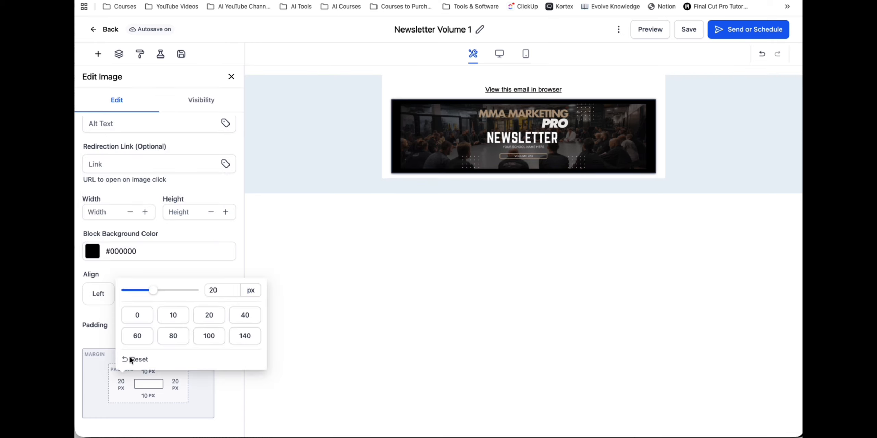
{"action": "left_click", "coordinate": [137, 316]}
{"action": "left_click", "coordinate": [175, 385]}
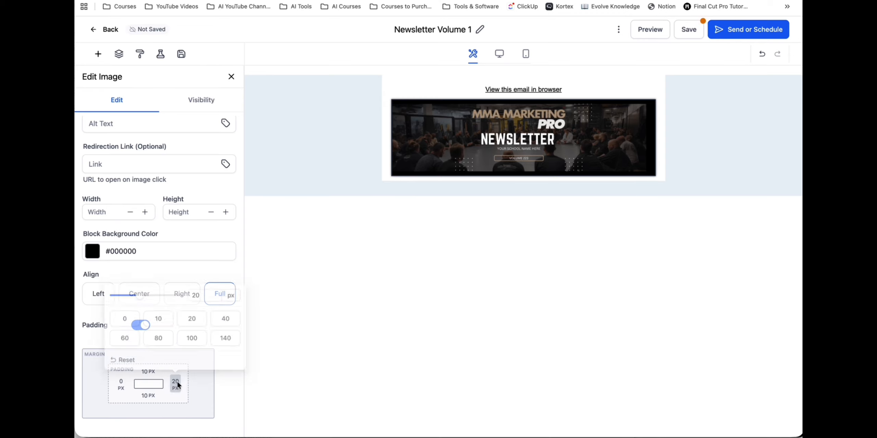
{"action": "left_click", "coordinate": [126, 317]}
{"action": "left_click", "coordinate": [148, 371]}
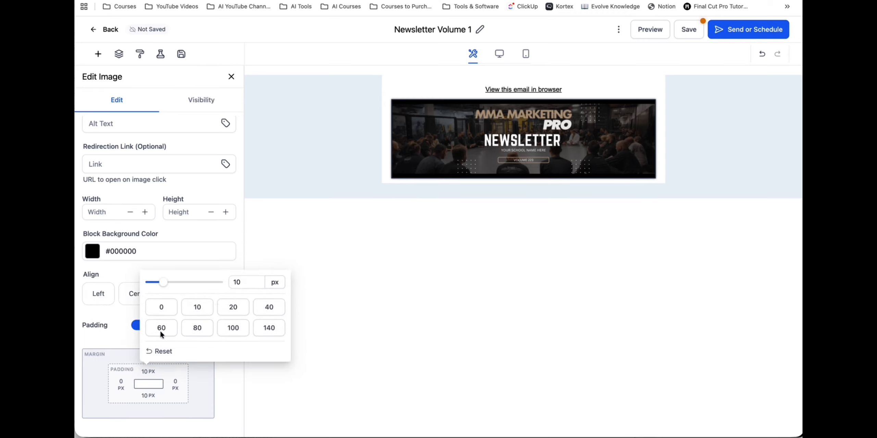
{"action": "left_click", "coordinate": [162, 308]}
{"action": "left_click", "coordinate": [148, 396]}
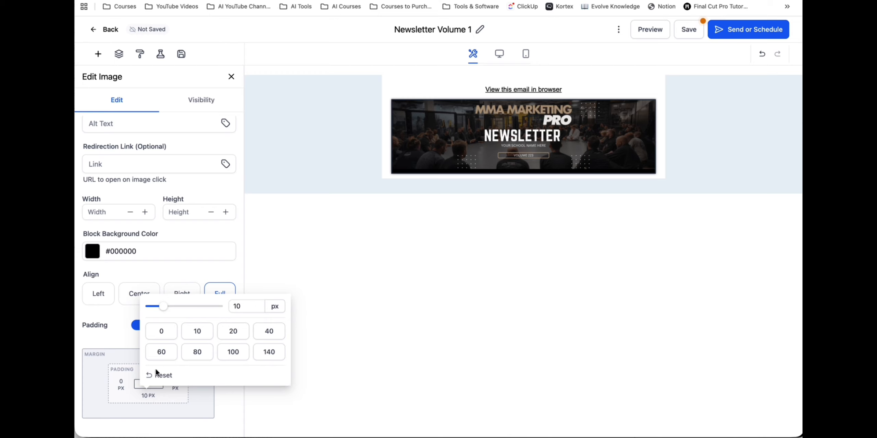
{"action": "left_click", "coordinate": [161, 331]}
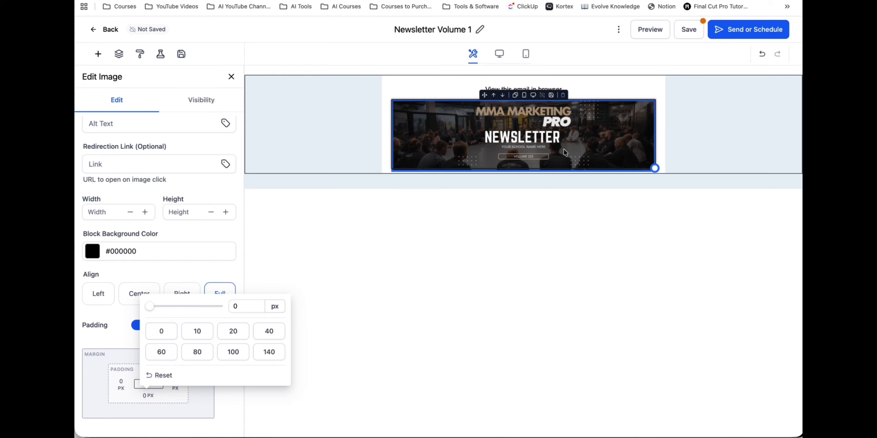
{"action": "left_click", "coordinate": [231, 76]}
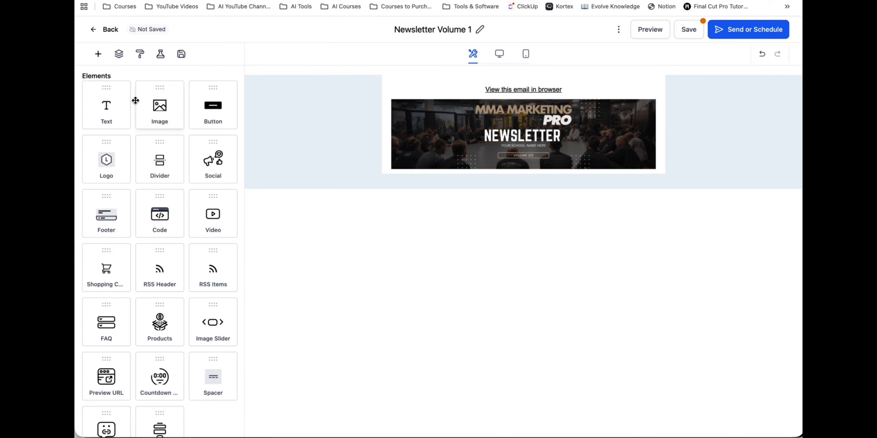
- Add a text block directly below the newsletter banner and clear its placeholder heading and text
{"action": "left_click_drag", "start_coordinate": [106, 110], "coordinate": [440, 171]}
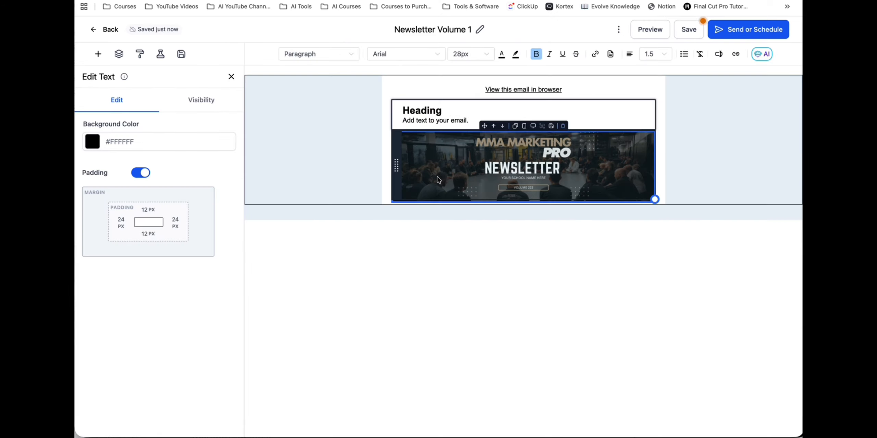
{"action": "left_click", "coordinate": [503, 95]}
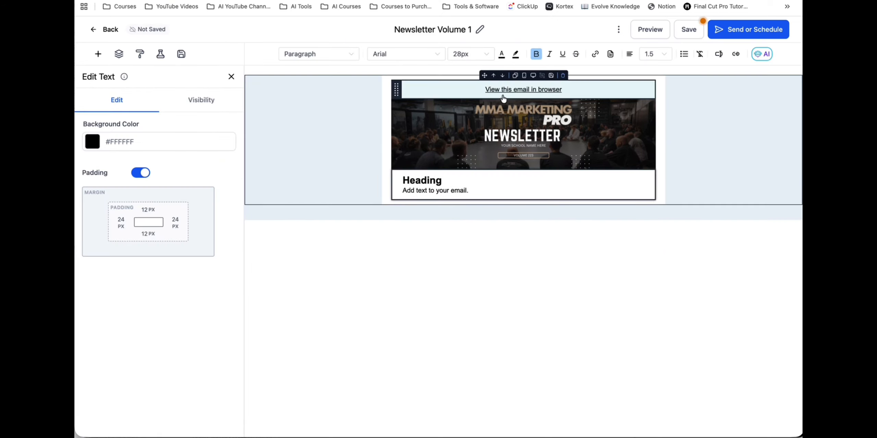
{"action": "double_click", "coordinate": [462, 180]}
- Copy the newsletter message from the Paste Plain Text page and paste it into the email's empty text block
{"action": "key", "text": "ctrl+Tab"}
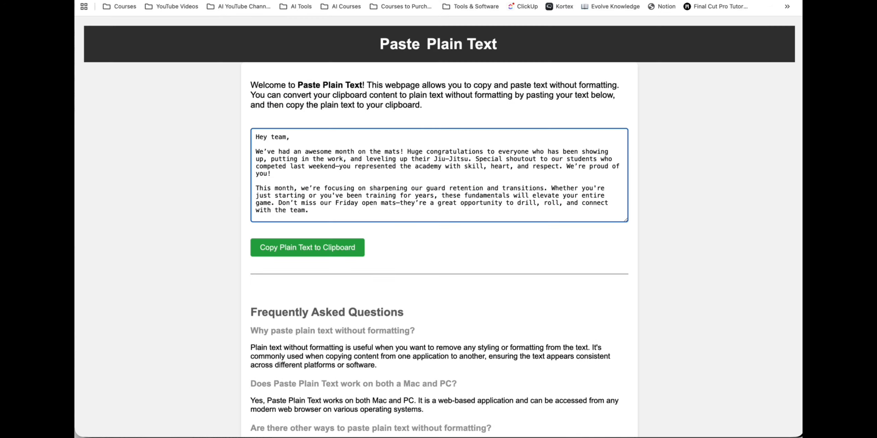
{"action": "left_click", "coordinate": [295, 249]}
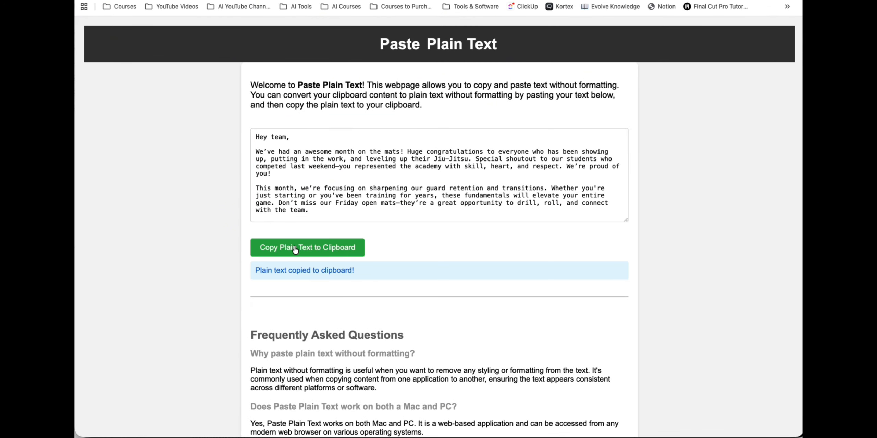
{"action": "key", "text": "ctrl+shift+Tab"}
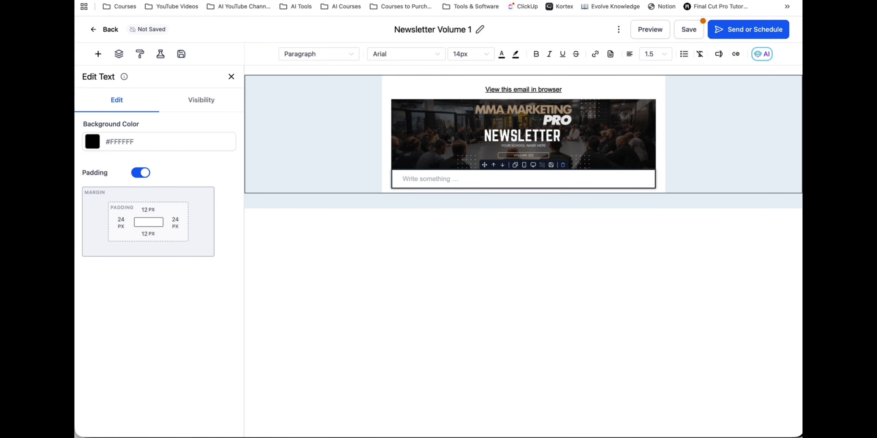
{"action": "key", "text": "ctrl+v"}
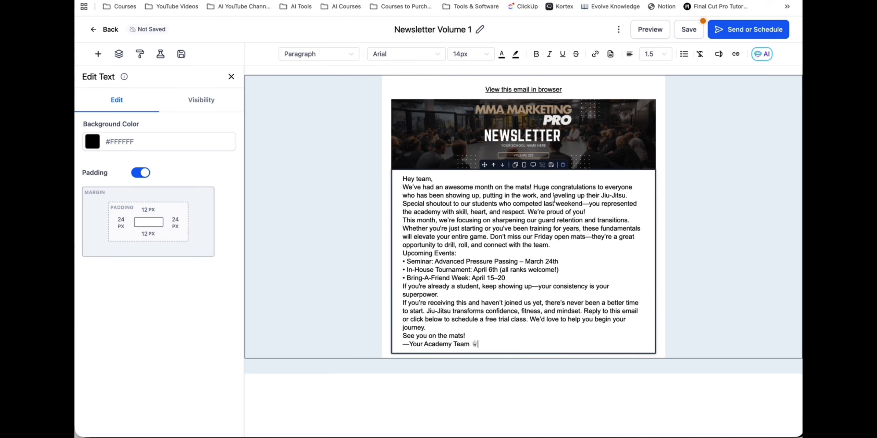
- Insert blank lines after the opening section, the monthly focus paragraph, the events list, "superpower." and "journey."
{"action": "left_click", "coordinate": [589, 212]}
{"action": "key", "text": "Return"}
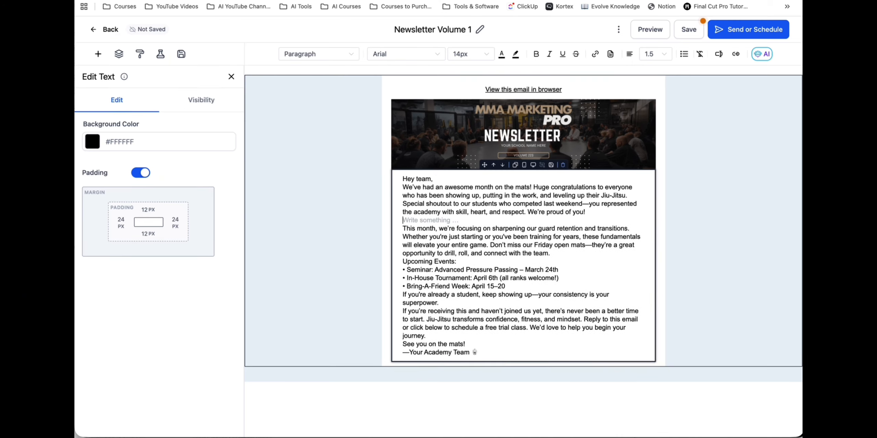
{"action": "left_click", "coordinate": [559, 254]}
{"action": "key", "text": "Return"}
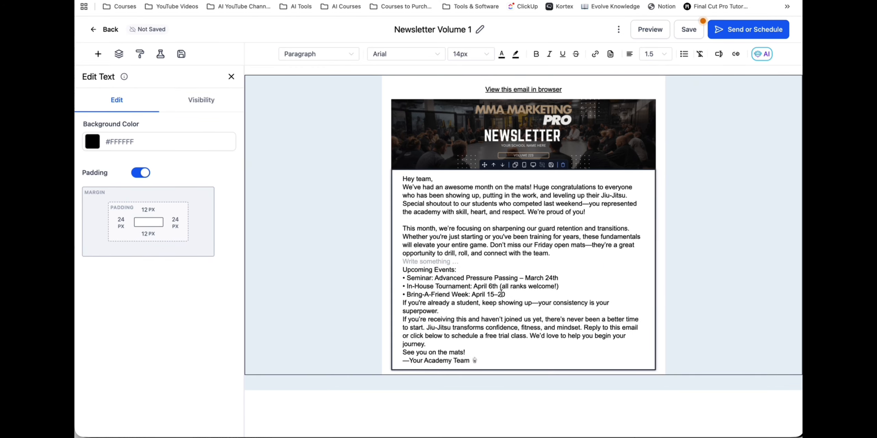
{"action": "left_click", "coordinate": [516, 294]}
{"action": "key", "text": "Return"}
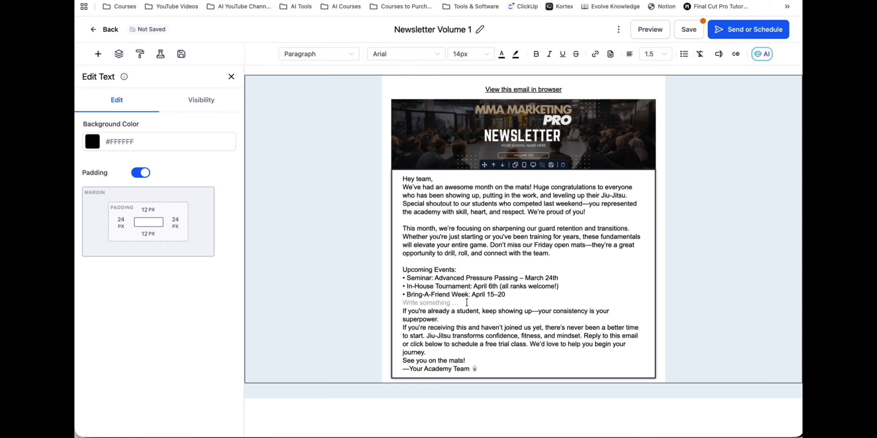
{"action": "left_click", "coordinate": [463, 318]}
{"action": "key", "text": "Return"}
{"action": "left_click", "coordinate": [438, 364]}
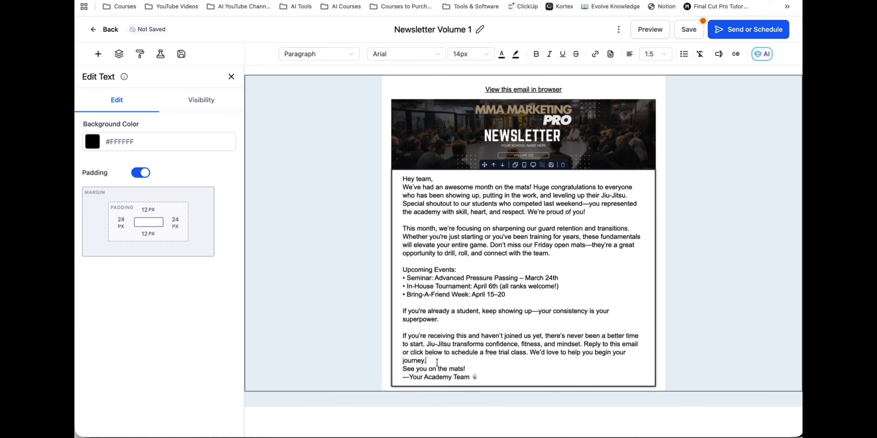
{"action": "key", "text": "Return"}
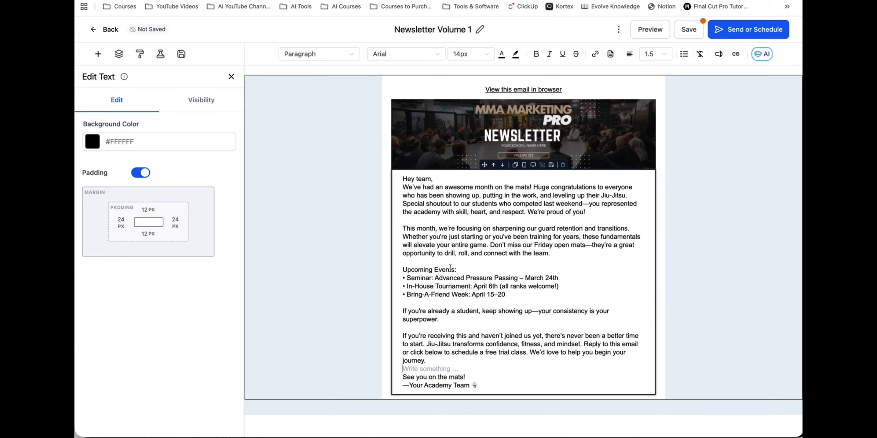
- Make the "Upcoming Events:" line in the newsletter text bold
{"action": "left_click_drag", "start_coordinate": [456, 269], "coordinate": [408, 268]}
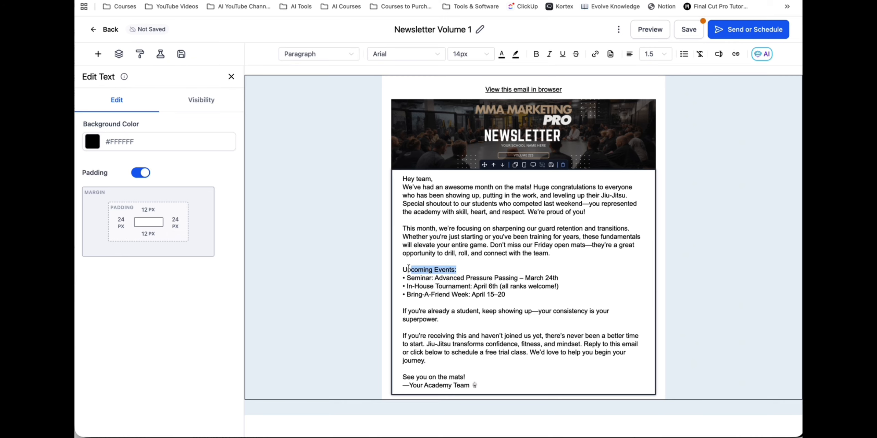
{"action": "left_click", "coordinate": [536, 53]}
{"action": "left_click", "coordinate": [494, 320]}
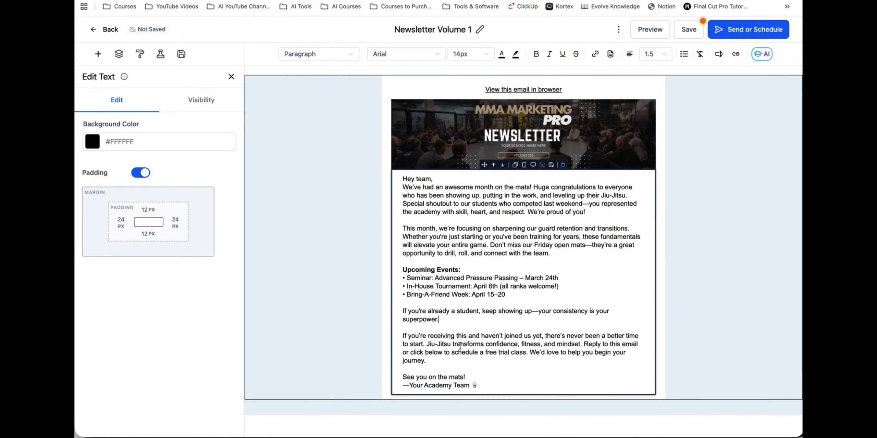
{"action": "left_click_drag", "start_coordinate": [442, 320], "coordinate": [402, 320]}
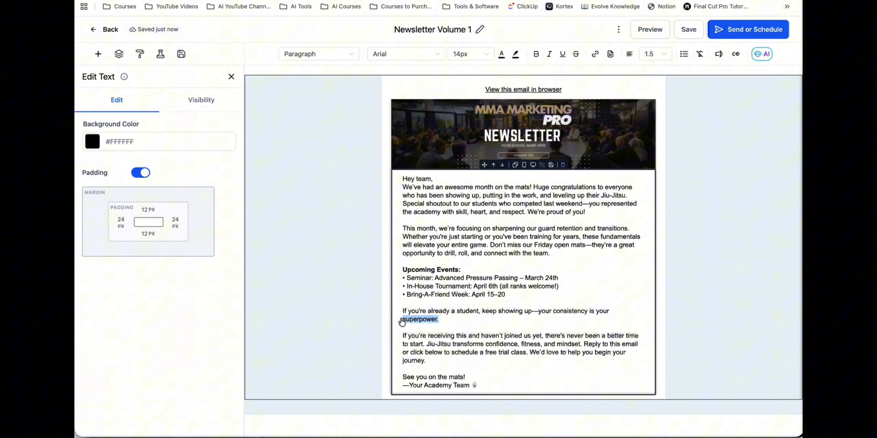
{"action": "left_click", "coordinate": [595, 54]}
{"action": "left_click", "coordinate": [370, 192]}
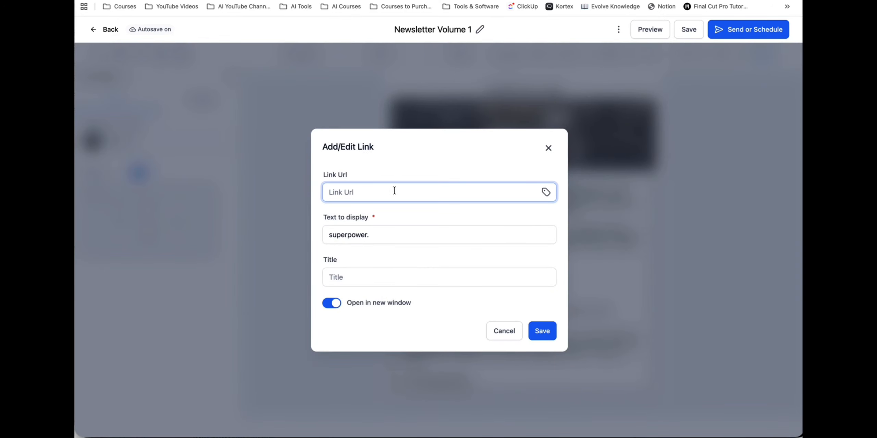
{"action": "left_click", "coordinate": [548, 148]}
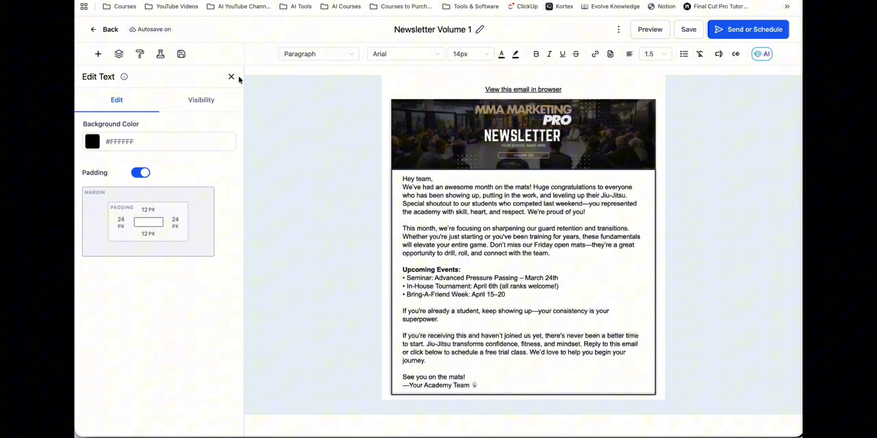
{"action": "left_click", "coordinate": [232, 77]}
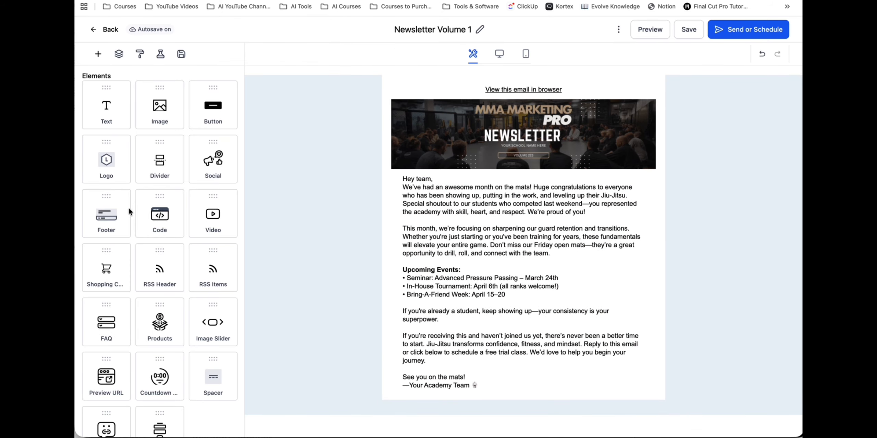
{"action": "scroll", "coordinate": [162, 233], "scroll_direction": "down", "scroll_amount": 4}
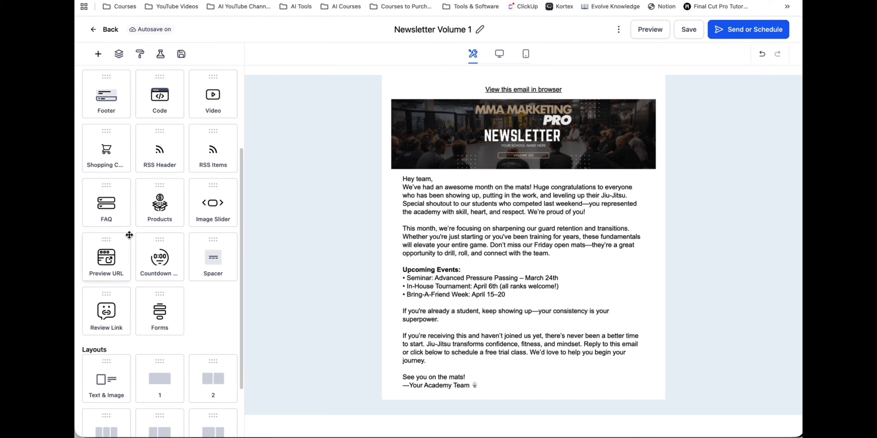
{"action": "scroll", "coordinate": [162, 235], "scroll_direction": "down", "scroll_amount": 3}
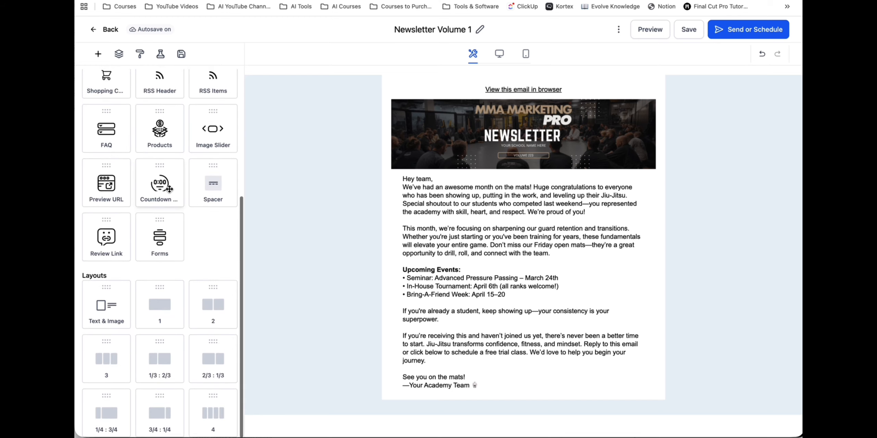
{"action": "left_click_drag", "start_coordinate": [207, 300], "coordinate": [510, 384]}
{"action": "scroll", "coordinate": [510, 383], "scroll_direction": "down", "scroll_amount": 1}
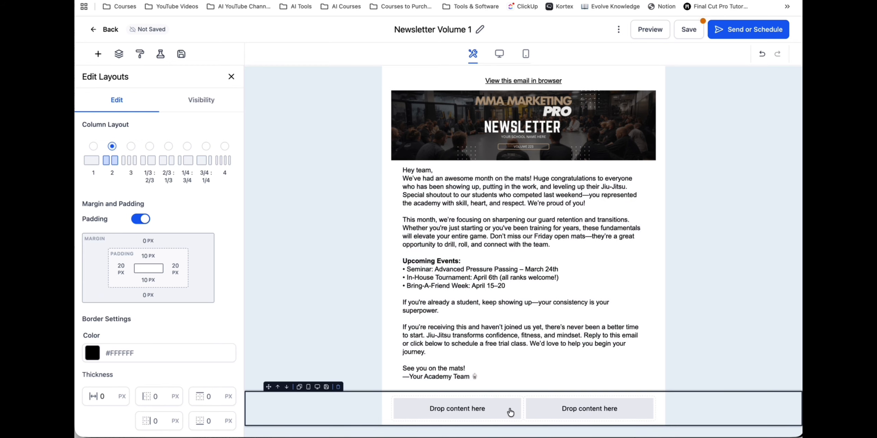
{"action": "left_click", "coordinate": [509, 411]}
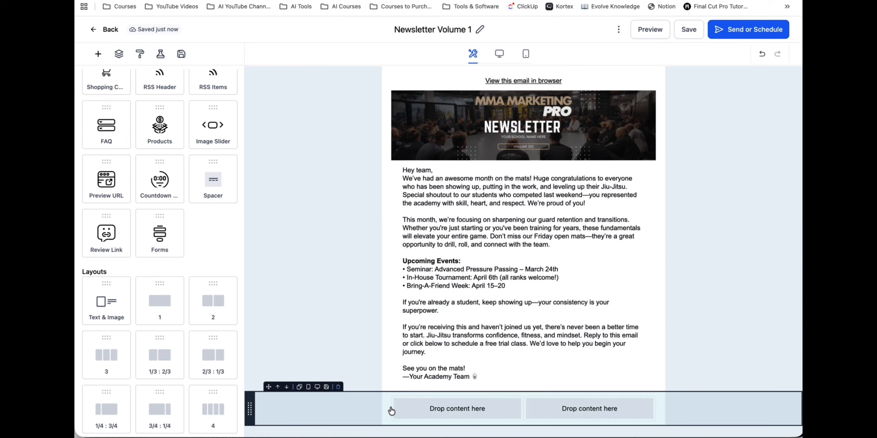
{"action": "left_click", "coordinate": [340, 391]}
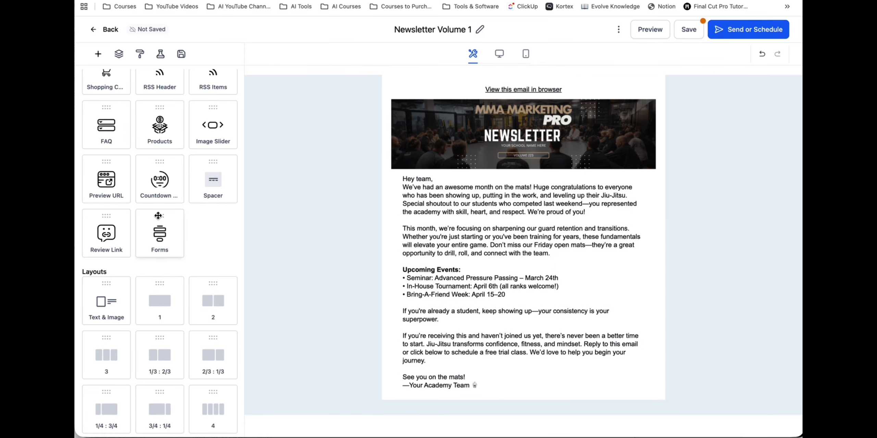
- Add an image block below the newsletter text and fill it with an uploaded screenshot of the MMA Marketing Pro - Academy page
{"action": "scroll", "coordinate": [159, 217], "scroll_direction": "up", "scroll_amount": 5}
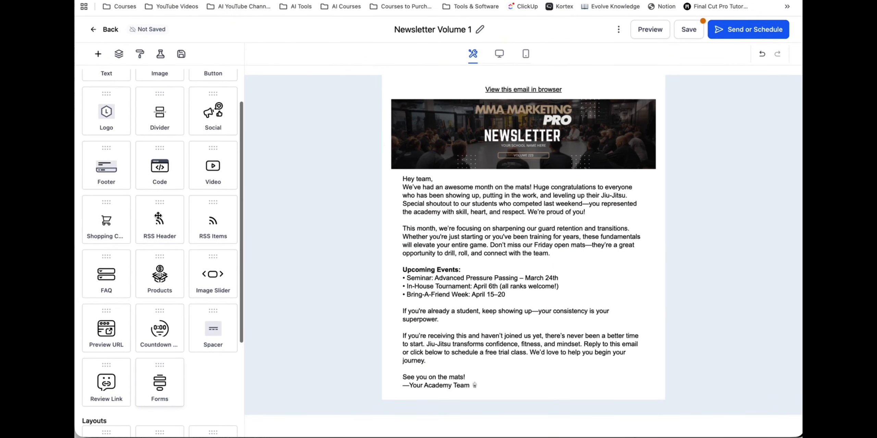
{"action": "scroll", "coordinate": [169, 122], "scroll_direction": "up", "scroll_amount": 3}
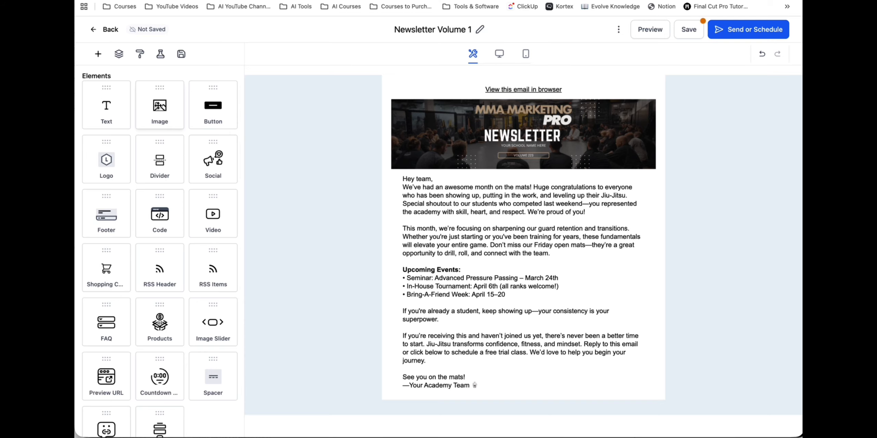
{"action": "left_click_drag", "start_coordinate": [169, 122], "coordinate": [497, 339]}
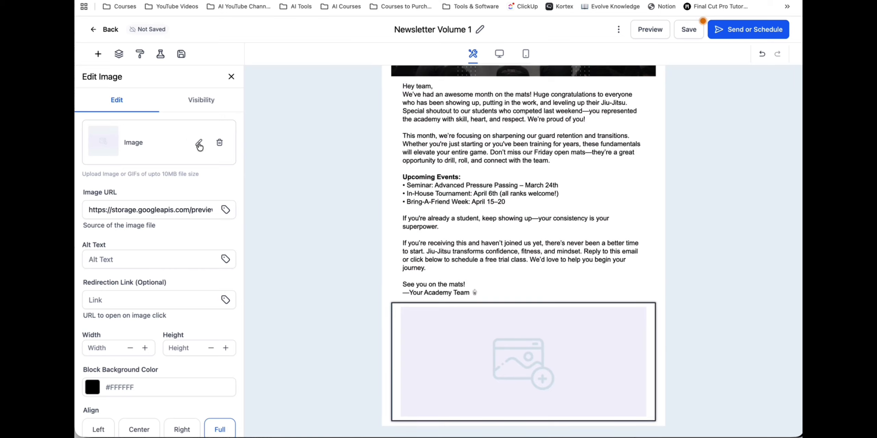
{"action": "left_click", "coordinate": [199, 144]}
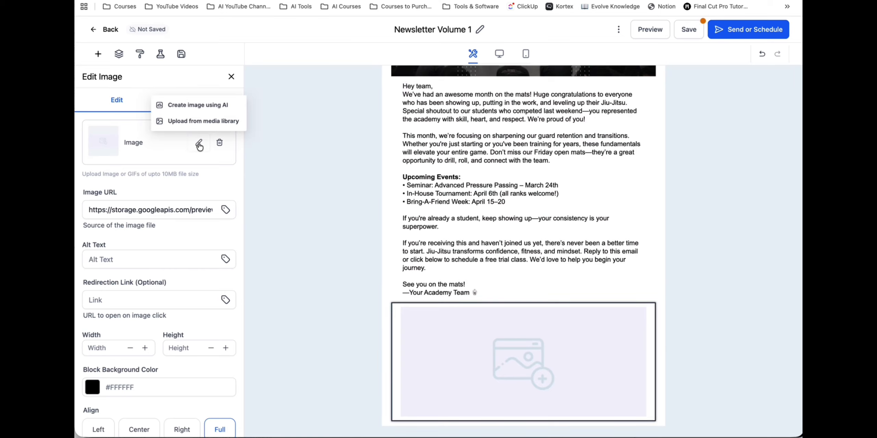
{"action": "left_click", "coordinate": [207, 123]}
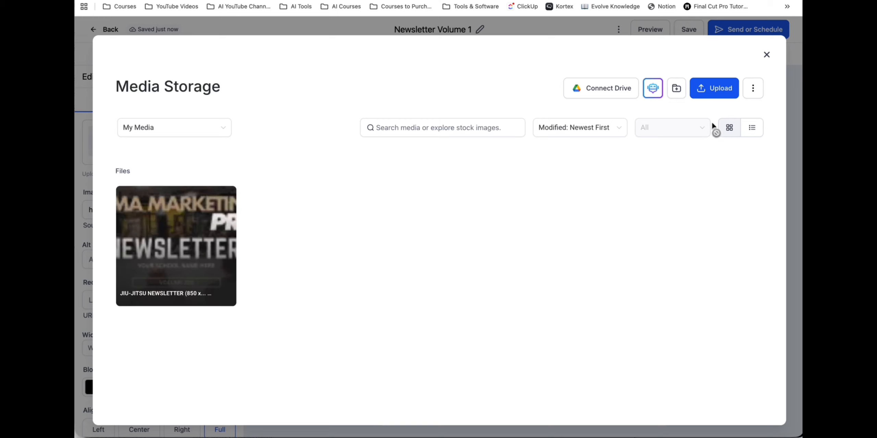
{"action": "left_click", "coordinate": [721, 89]}
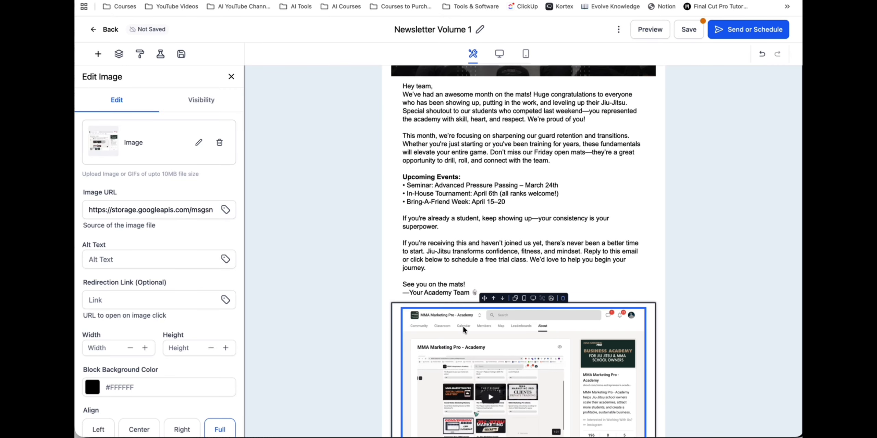
{"action": "scroll", "coordinate": [499, 345], "scroll_direction": "down", "scroll_amount": 1}
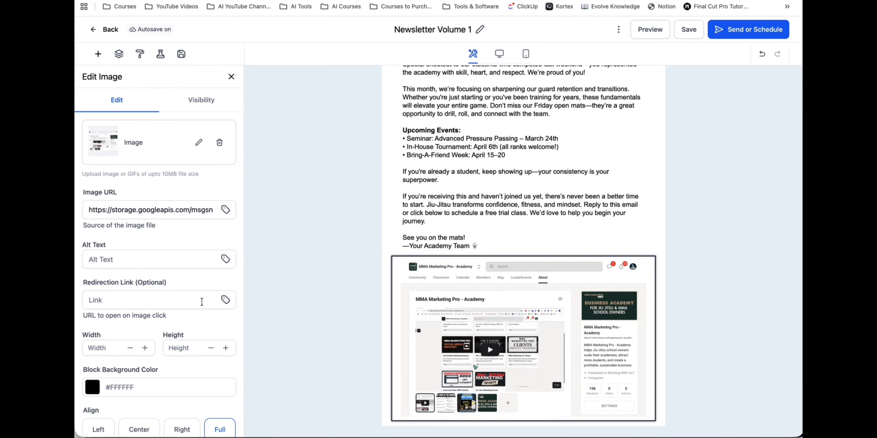
- Examine the academy image's redirection link, size and alignment settings, and review the newsletter from the banner down to the image
{"action": "left_click", "coordinate": [123, 300]}
{"action": "scroll", "coordinate": [123, 296], "scroll_direction": "down", "scroll_amount": 3}
{"action": "scroll", "coordinate": [124, 295], "scroll_direction": "down", "scroll_amount": 1}
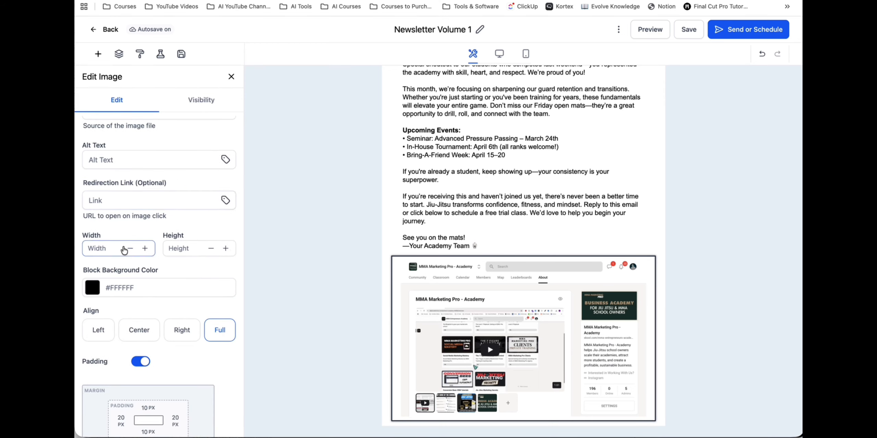
{"action": "scroll", "coordinate": [124, 247], "scroll_direction": "up", "scroll_amount": 1}
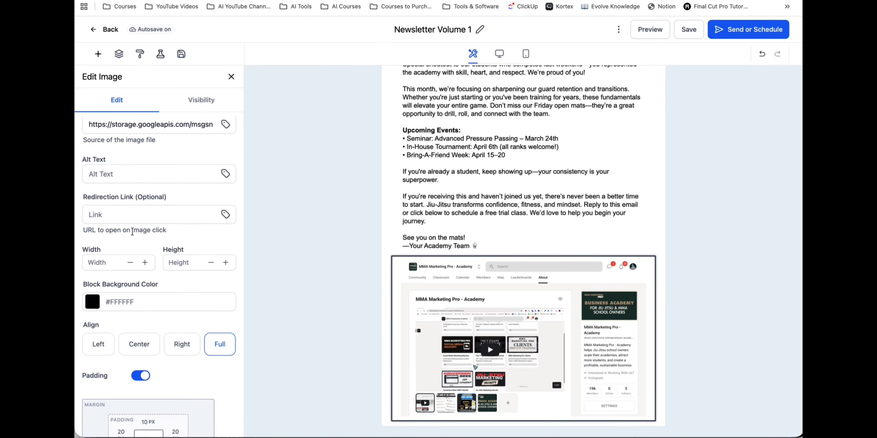
{"action": "left_click", "coordinate": [138, 215]}
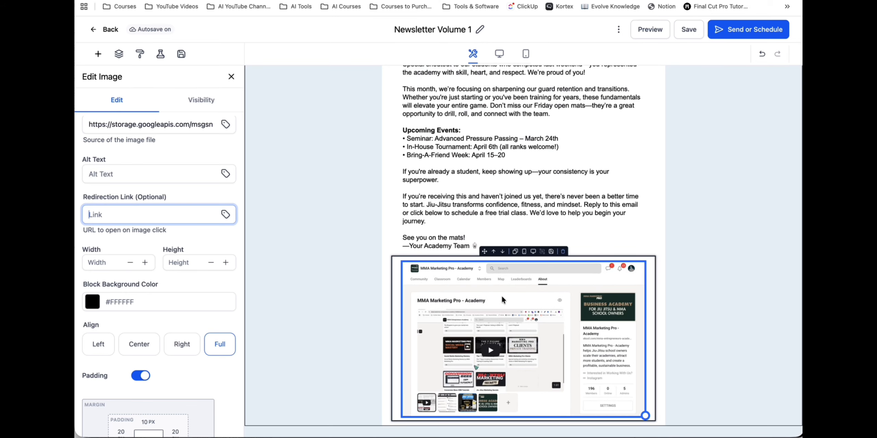
{"action": "scroll", "coordinate": [479, 282], "scroll_direction": "up", "scroll_amount": 3}
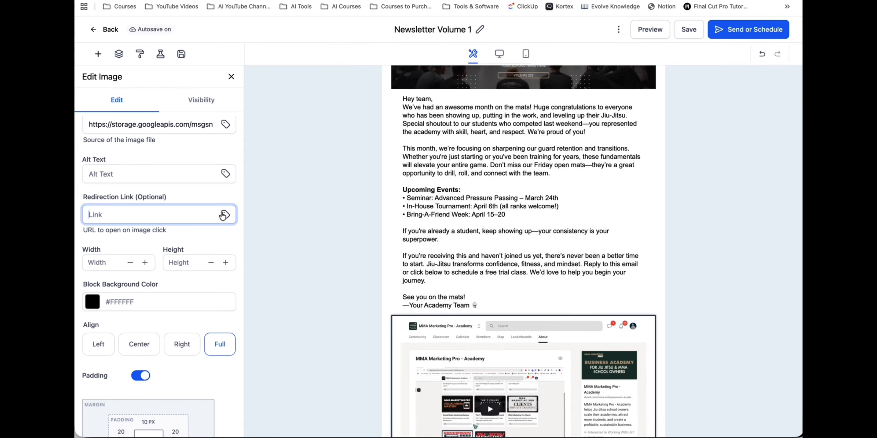
{"action": "scroll", "coordinate": [459, 243], "scroll_direction": "up", "scroll_amount": 3}
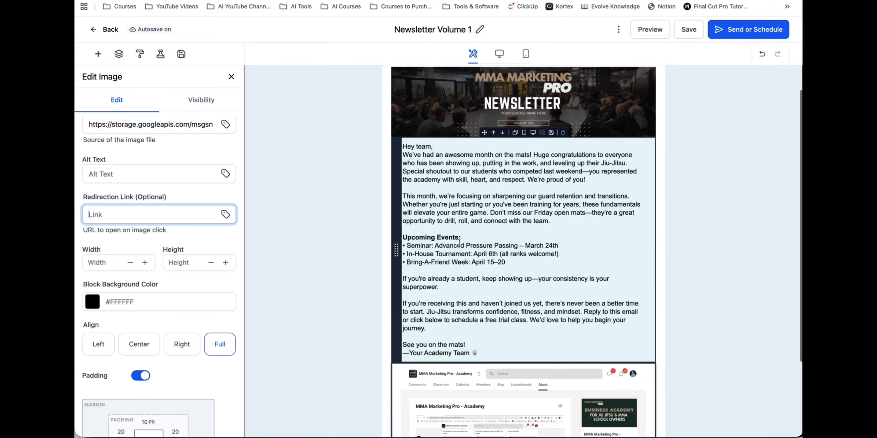
{"action": "scroll", "coordinate": [486, 342], "scroll_direction": "down", "scroll_amount": 6}
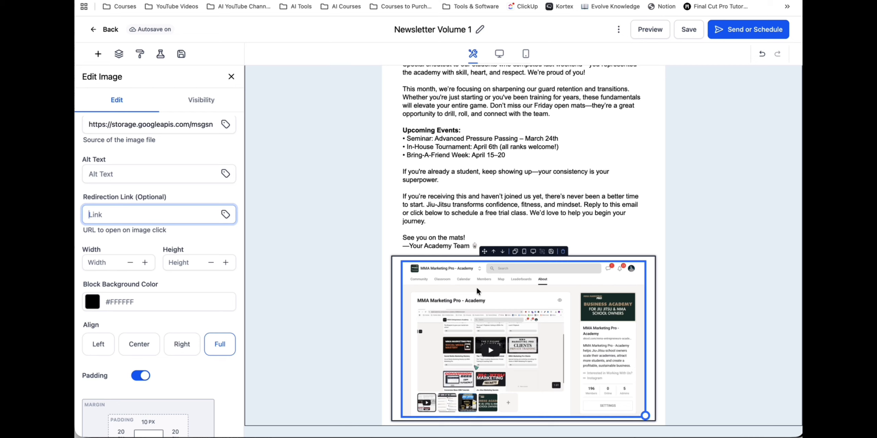
{"action": "scroll", "coordinate": [556, 200], "scroll_direction": "up", "scroll_amount": 7}
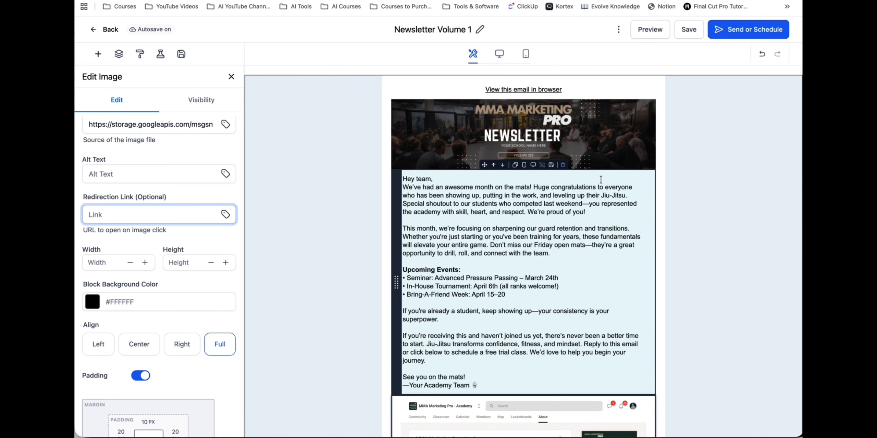
- Save the newsletter email and proceed to its Send or Schedule settings
{"action": "left_click", "coordinate": [689, 31]}
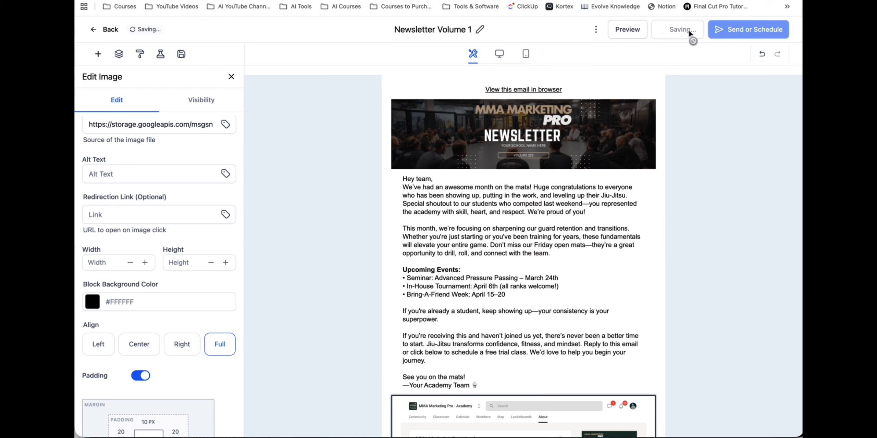
{"action": "left_click", "coordinate": [748, 30]}
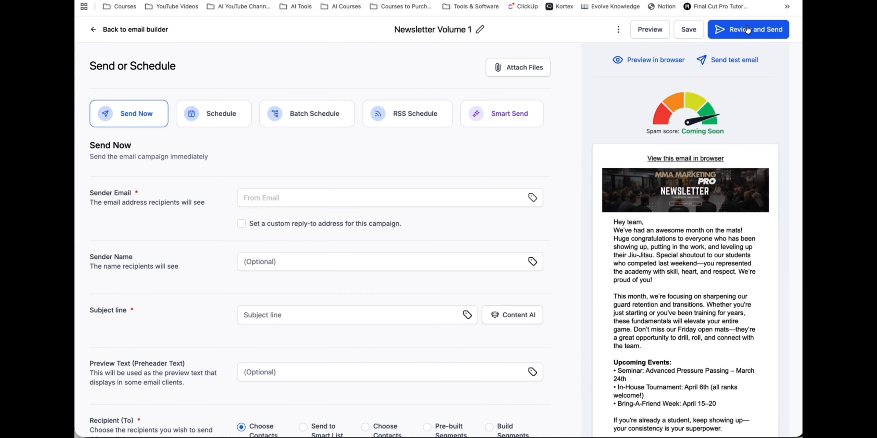
{"action": "scroll", "coordinate": [259, 152], "scroll_direction": "down", "scroll_amount": 1}
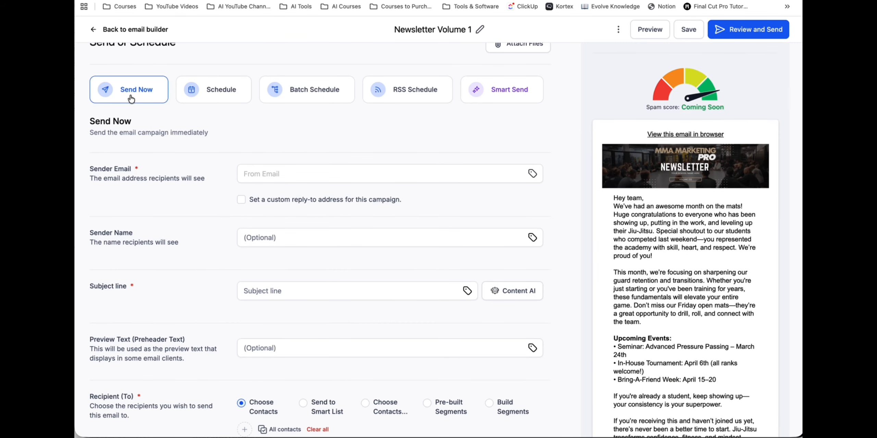
{"action": "left_click", "coordinate": [209, 93]}
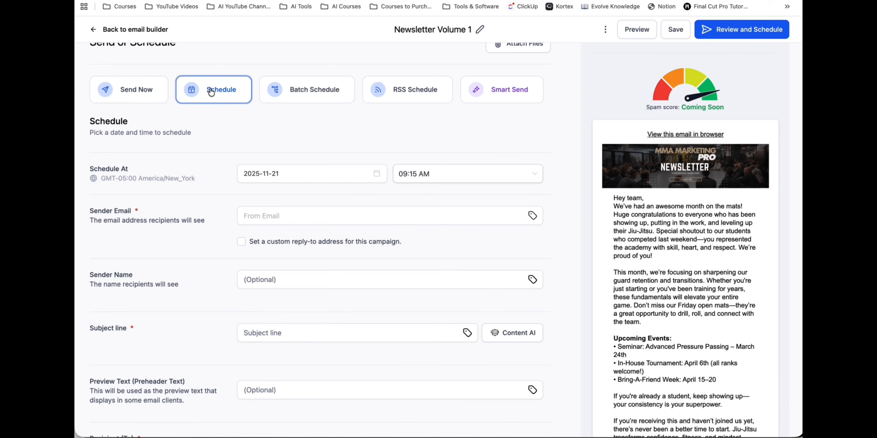
{"action": "left_click", "coordinate": [308, 172]}
{"action": "left_click", "coordinate": [298, 169]}
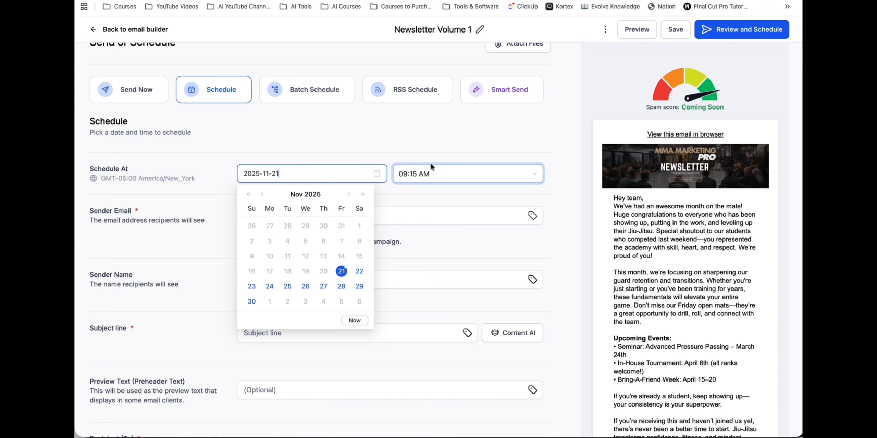
{"action": "left_click", "coordinate": [372, 140]}
{"action": "left_click", "coordinate": [133, 90]}
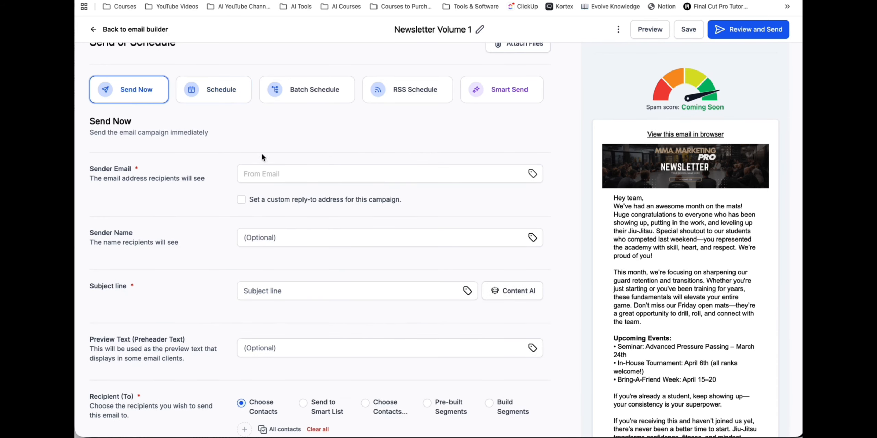
- Enter the sender's email address and set the sender name to "Your School Name"
{"action": "scroll", "coordinate": [268, 157], "scroll_direction": "down", "scroll_amount": 3}
{"action": "left_click", "coordinate": [268, 89]}
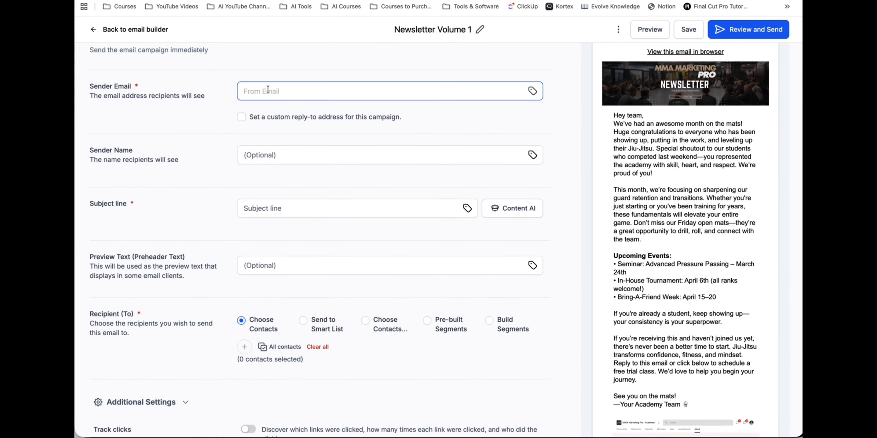
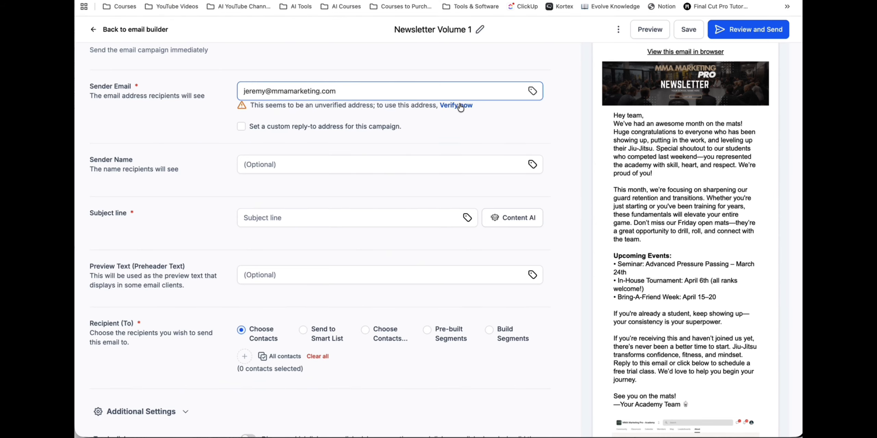
{"action": "scroll", "coordinate": [453, 123], "scroll_direction": "down", "scroll_amount": 2}
{"action": "left_click", "coordinate": [274, 120]}
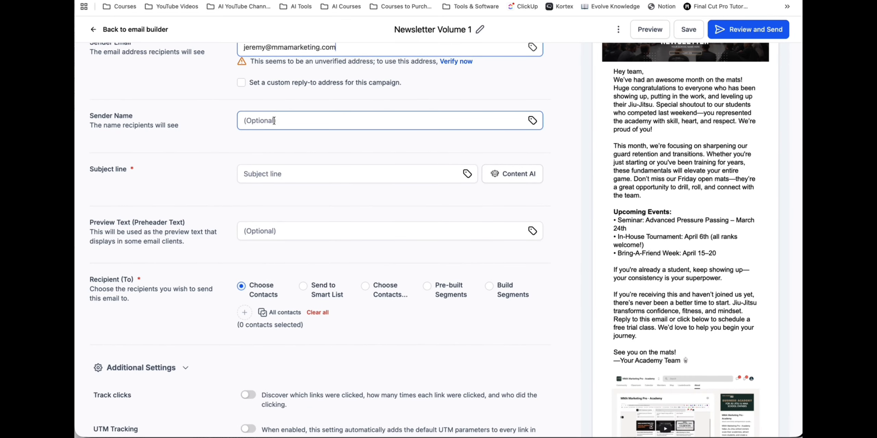
{"action": "type", "text": "Your "}
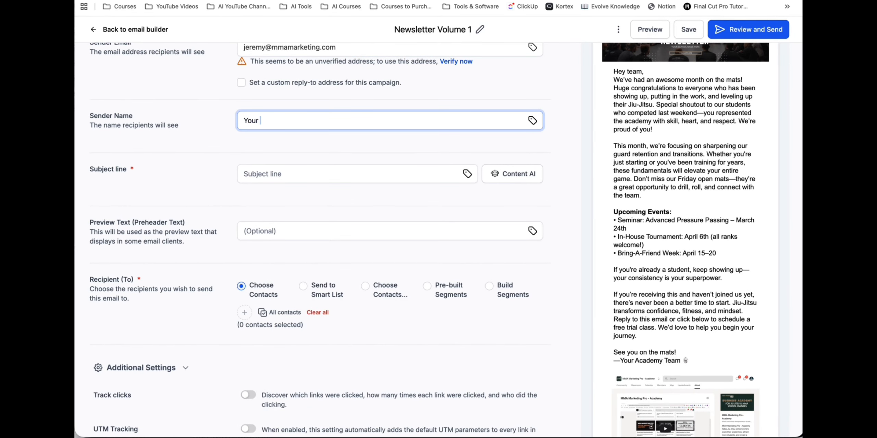
{"action": "type", "text": "School Name"}
- Set the campaign's subject line to "Newsletter 1"
{"action": "scroll", "coordinate": [255, 135], "scroll_direction": "down", "scroll_amount": 2}
{"action": "left_click", "coordinate": [255, 137]}
{"action": "type", "text": "Su"}
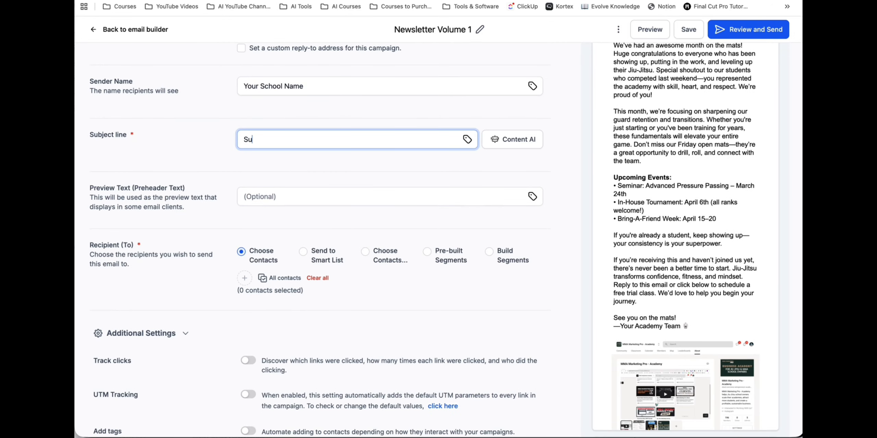
{"action": "key", "text": "BackSpace"}
{"action": "key", "text": "BackSpace"}
{"action": "type", "text": "Newsletter 1"}
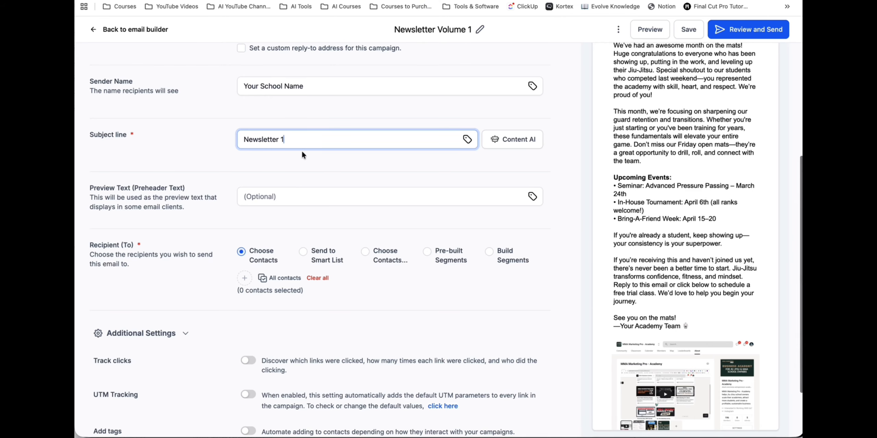
- Set the recipients to Send to Smart List and add both the All Members and All Leads lists
{"action": "scroll", "coordinate": [302, 150], "scroll_direction": "down", "scroll_amount": 3}
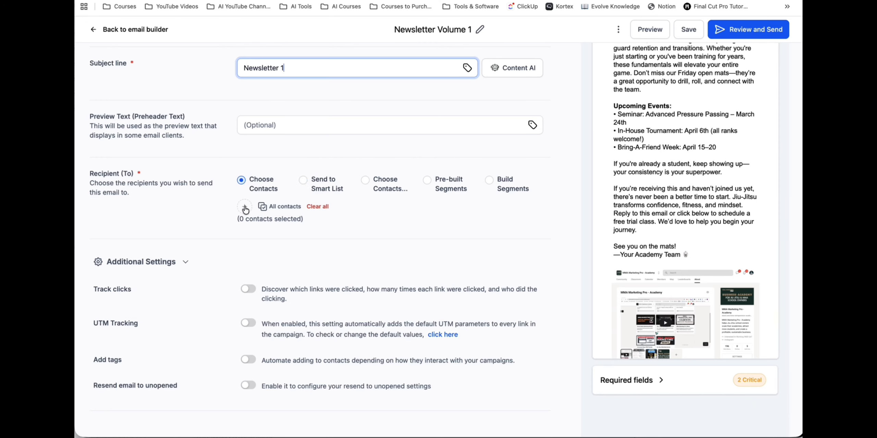
{"action": "left_click", "coordinate": [303, 181]}
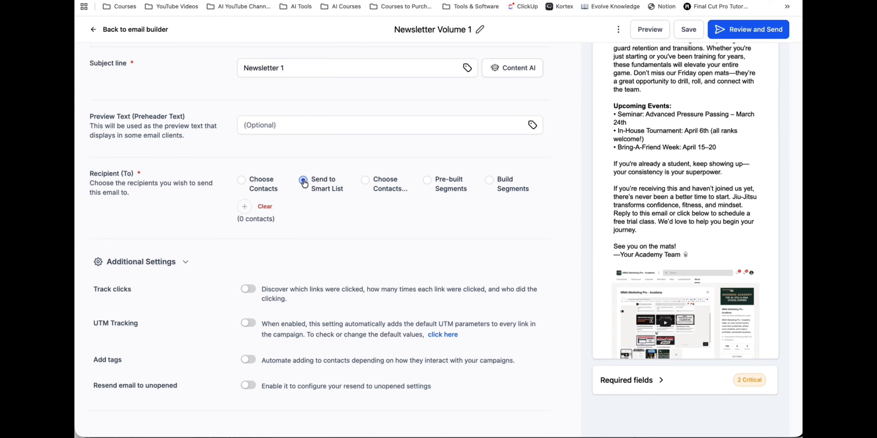
{"action": "left_click", "coordinate": [244, 208]}
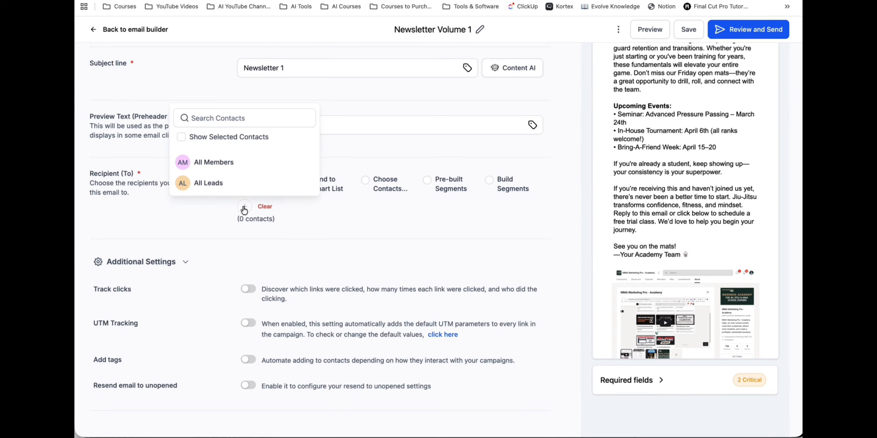
{"action": "left_click", "coordinate": [216, 163]}
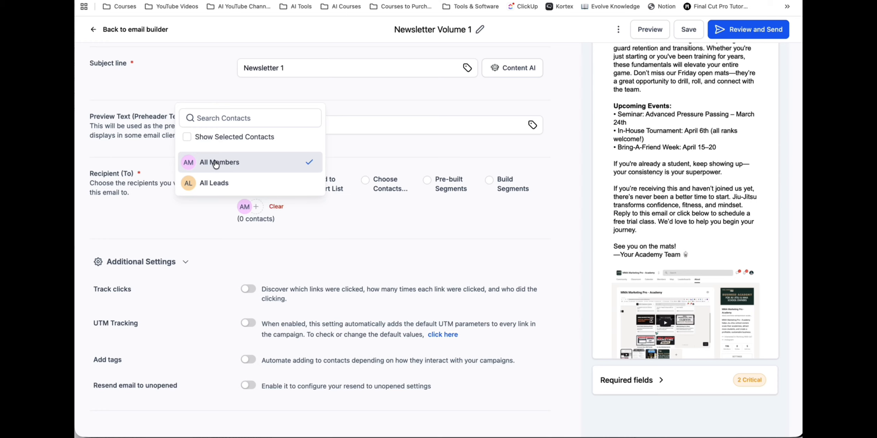
{"action": "left_click", "coordinate": [331, 210]}
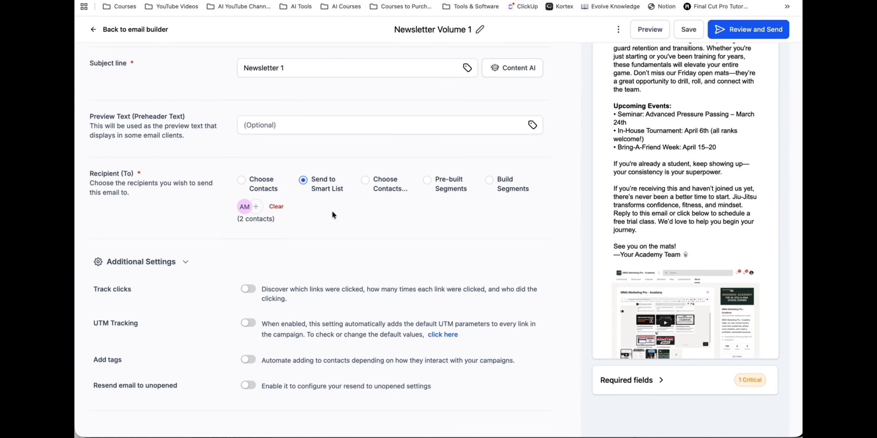
{"action": "left_click", "coordinate": [257, 208]}
{"action": "left_click", "coordinate": [214, 184]}
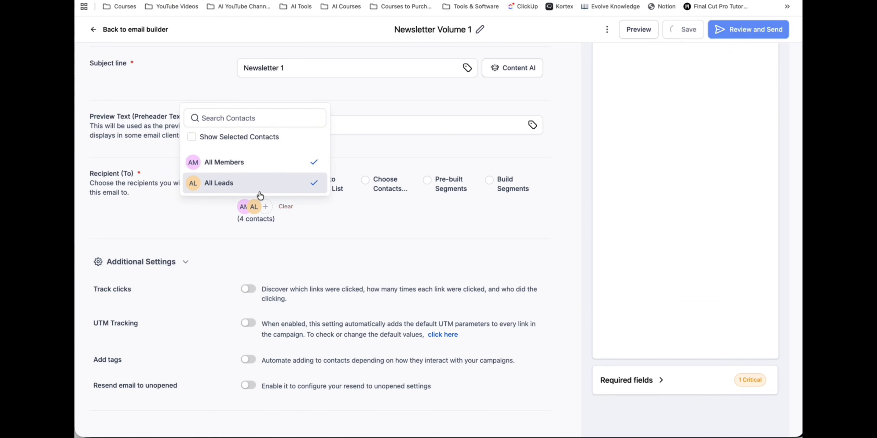
{"action": "left_click", "coordinate": [314, 214]}
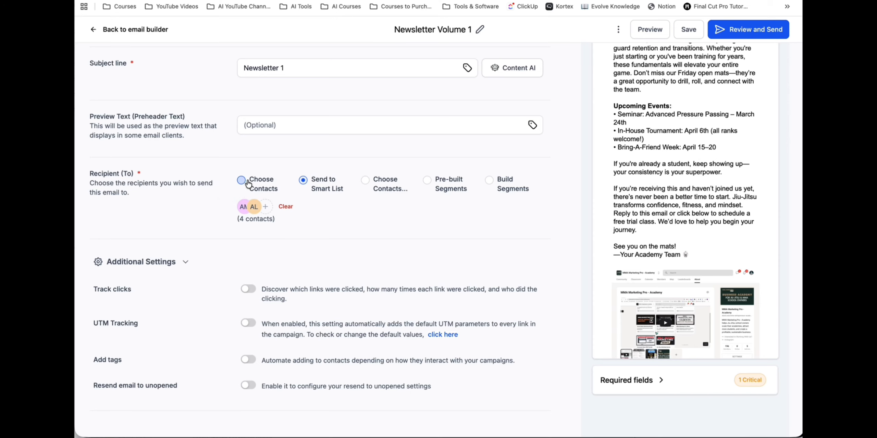
- Examine the tag-based and individual contact recipient options, and return to the Send to Smart List option
{"action": "left_click", "coordinate": [365, 180]}
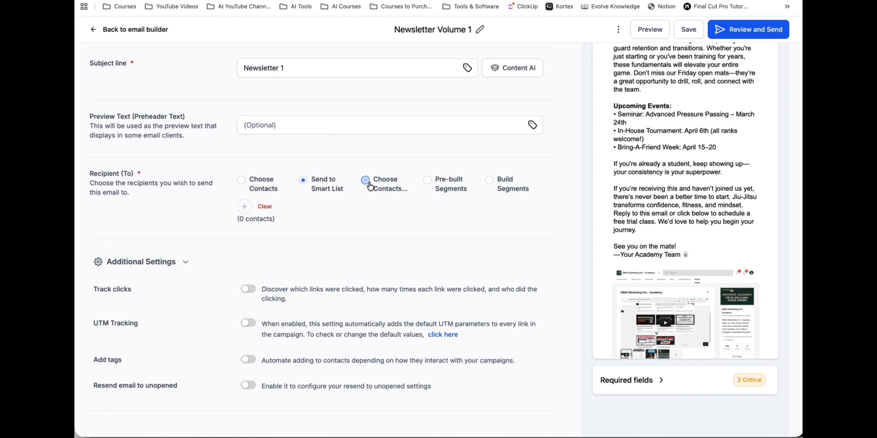
{"action": "left_click", "coordinate": [246, 207]}
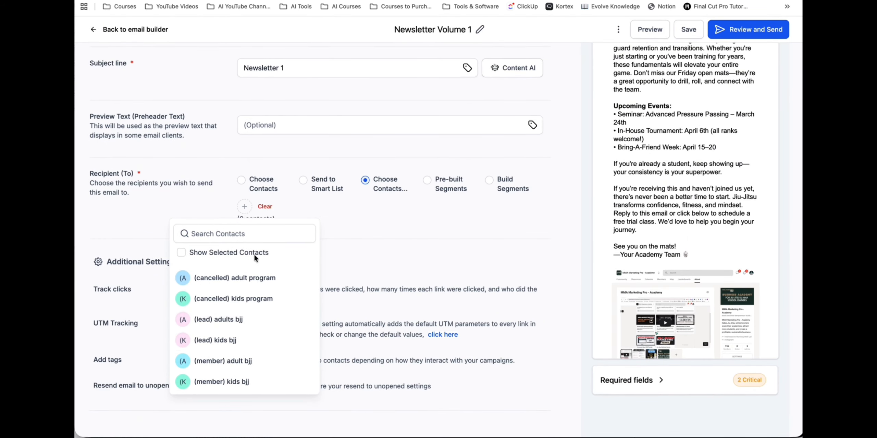
{"action": "left_click", "coordinate": [242, 182]}
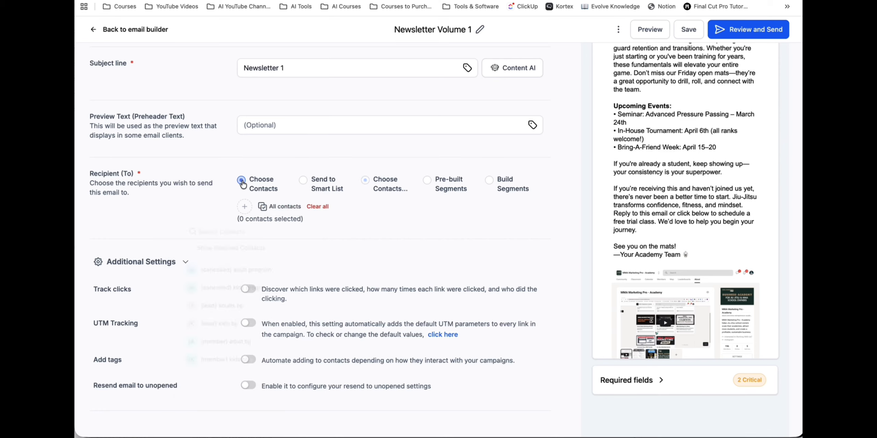
{"action": "left_click", "coordinate": [244, 206]}
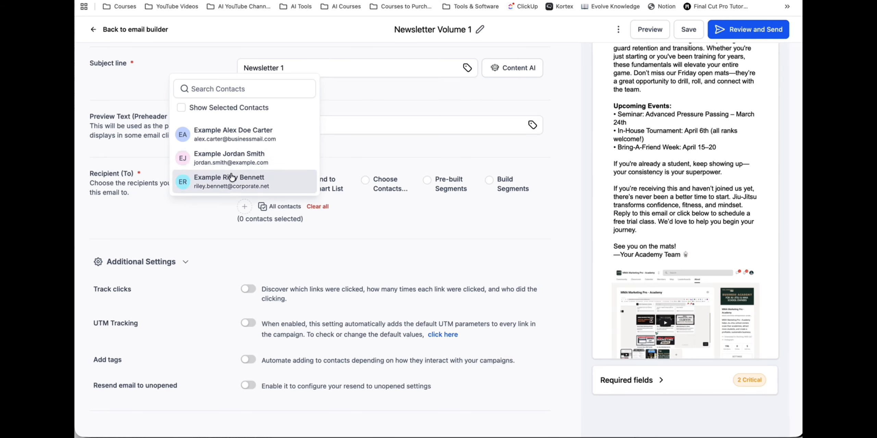
{"action": "left_click", "coordinate": [221, 241]}
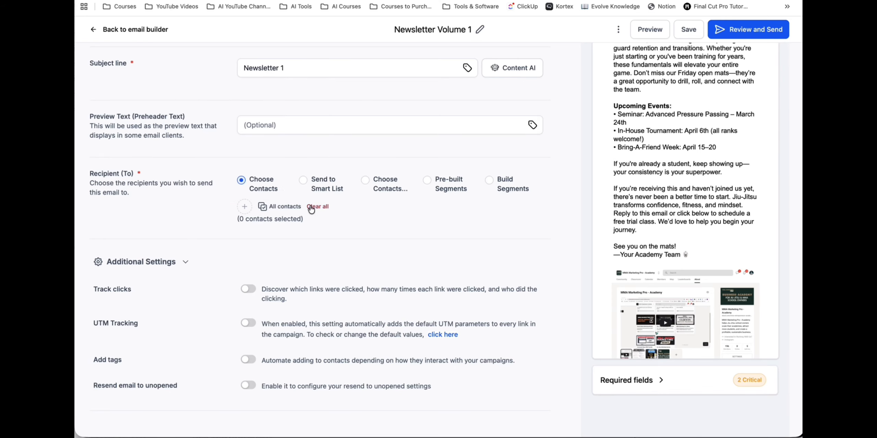
{"action": "left_click", "coordinate": [303, 180]}
- Save the campaign's send settings, review them, and return to the email campaigns list
{"action": "scroll", "coordinate": [363, 202], "scroll_direction": "up", "scroll_amount": 2}
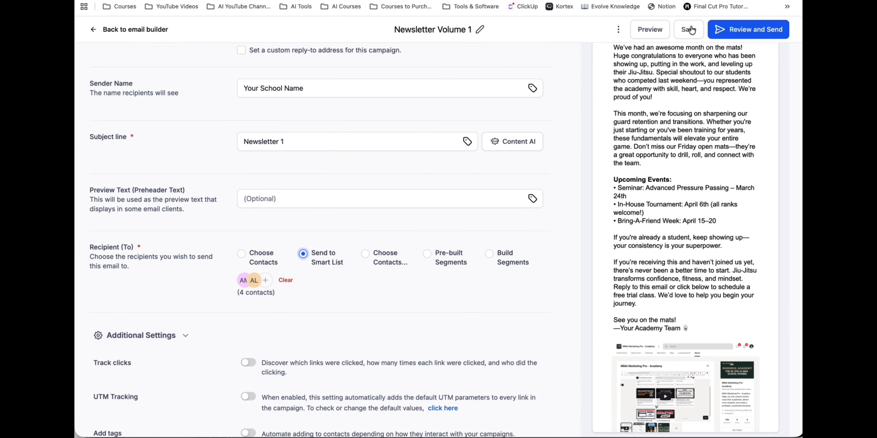
{"action": "left_click", "coordinate": [689, 31]}
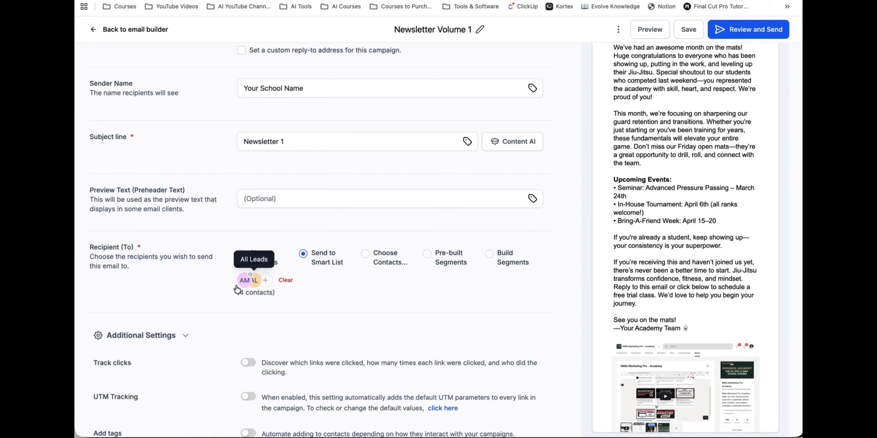
{"action": "scroll", "coordinate": [590, 203], "scroll_direction": "up", "scroll_amount": 5}
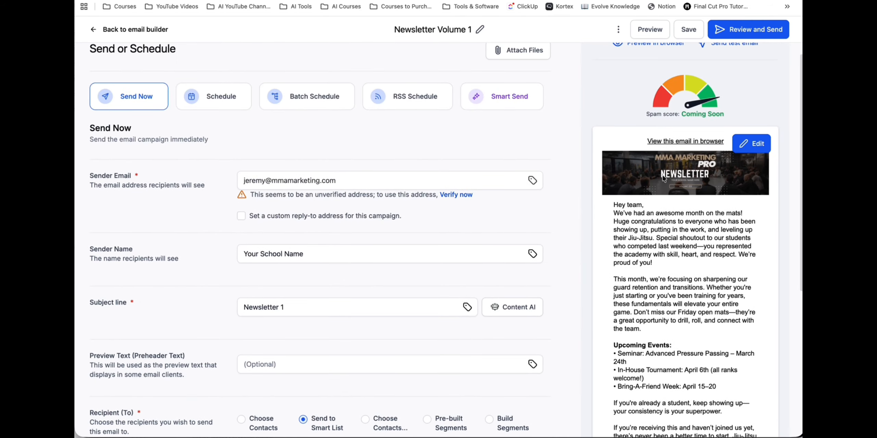
{"action": "scroll", "coordinate": [640, 151], "scroll_direction": "up", "scroll_amount": 1}
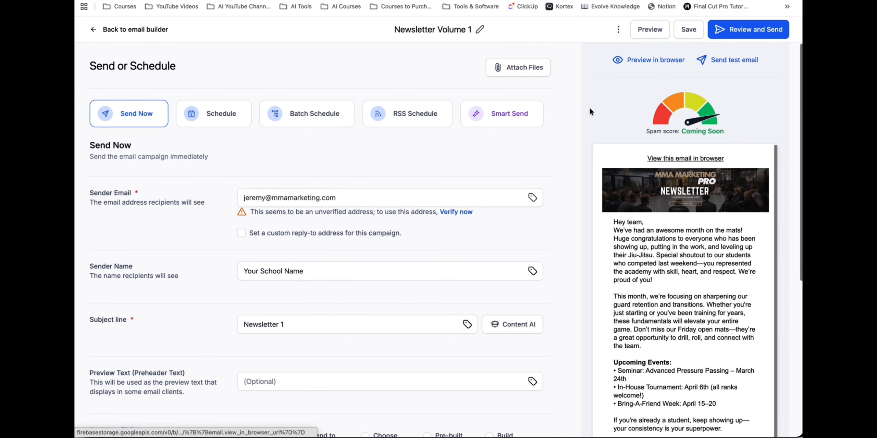
{"action": "left_click", "coordinate": [99, 31]}
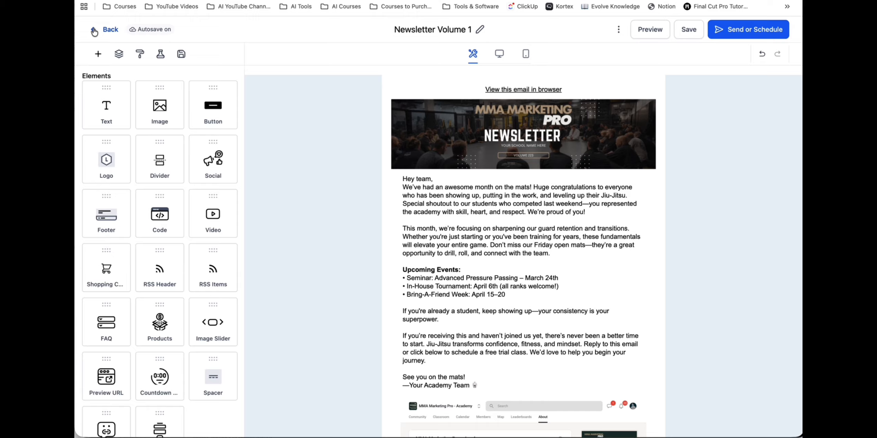
{"action": "left_click", "coordinate": [94, 31]}
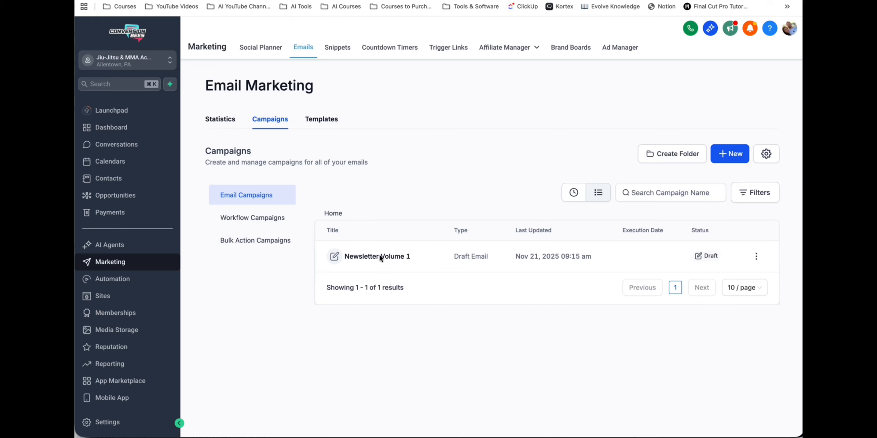
- Check the available actions for the Newsletter Volume 1 draft, and reopen the campaign at its Send or Schedule settings
{"action": "left_click", "coordinate": [756, 257]}
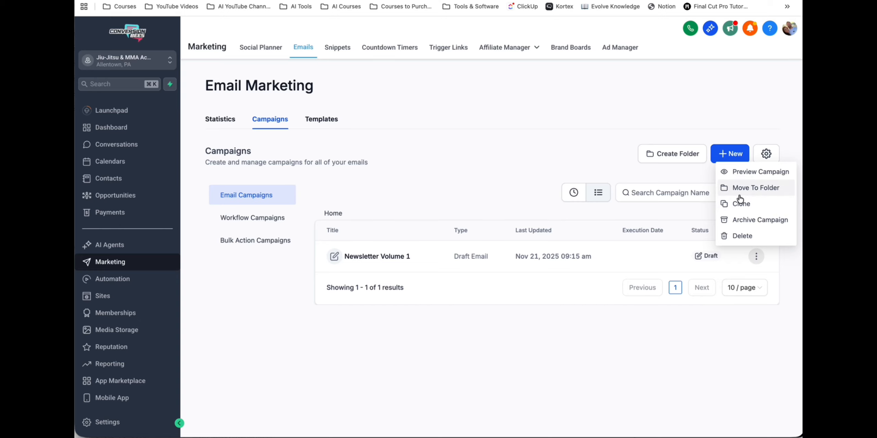
{"action": "left_click", "coordinate": [518, 156]}
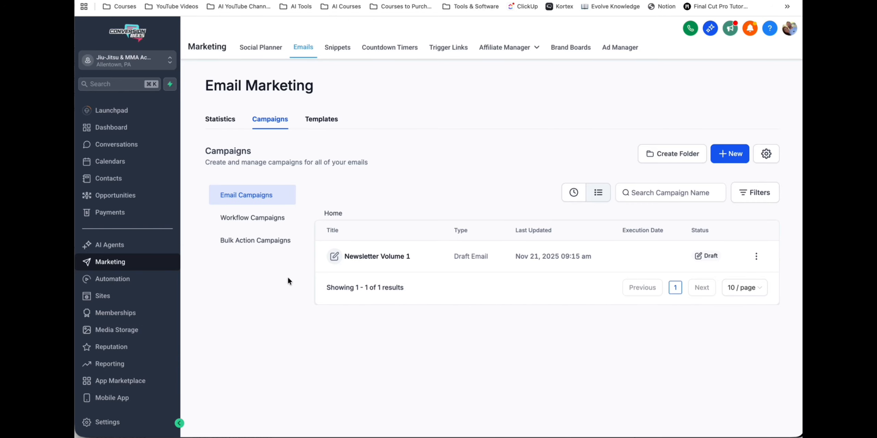
{"action": "left_click", "coordinate": [360, 263]}
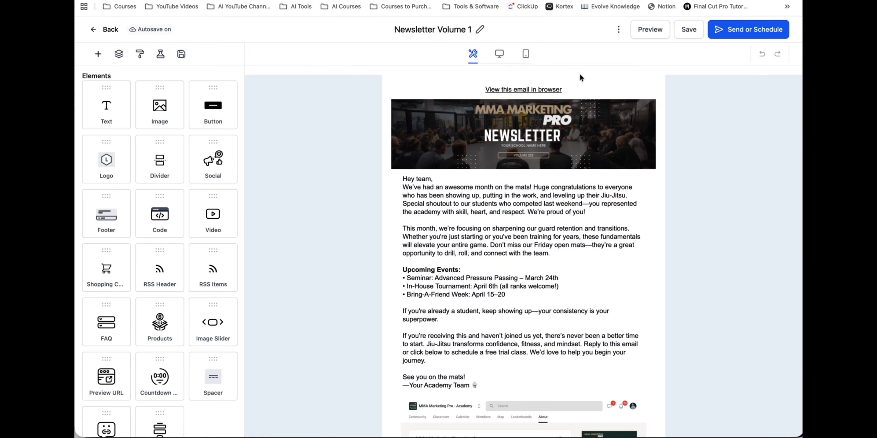
{"action": "left_click", "coordinate": [749, 30]}
- Enable resending the email to unopened recipients and set the resend delay's days to 0
{"action": "scroll", "coordinate": [485, 180], "scroll_direction": "down", "scroll_amount": 5}
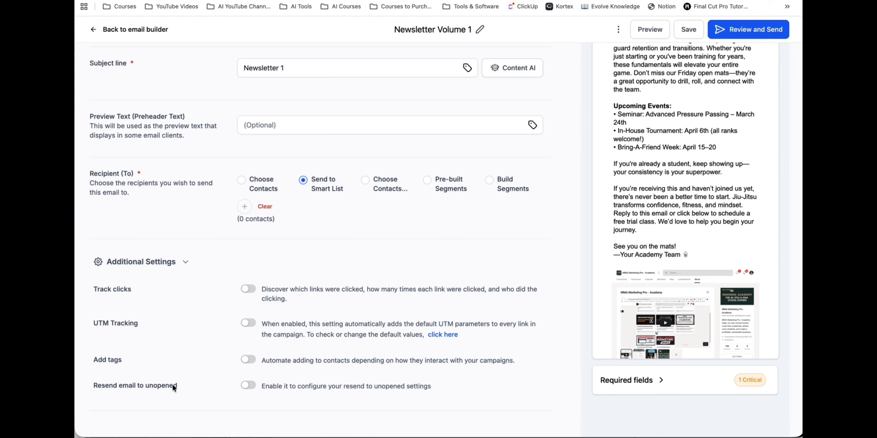
{"action": "left_click", "coordinate": [250, 386]}
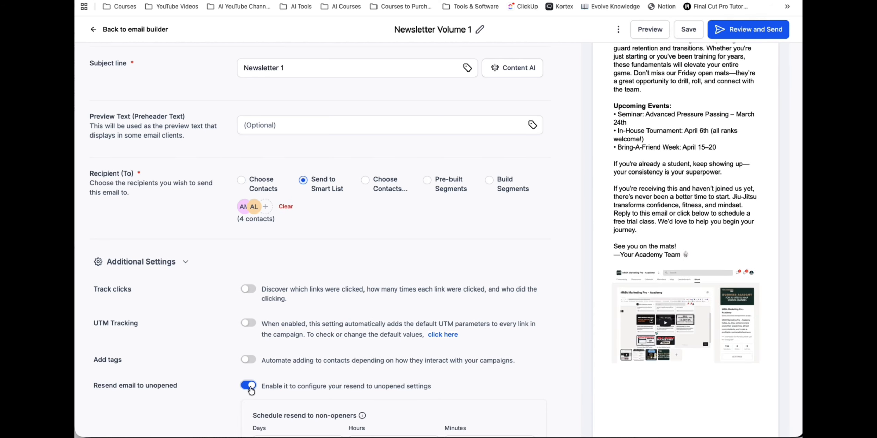
{"action": "scroll", "coordinate": [252, 391], "scroll_direction": "down", "scroll_amount": 4}
{"action": "left_click_drag", "start_coordinate": [270, 300], "coordinate": [252, 302]}
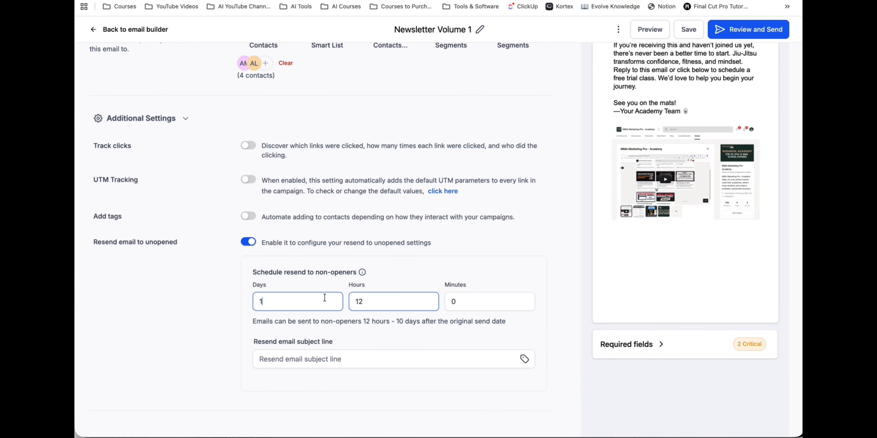
{"action": "left_click_drag", "start_coordinate": [274, 298], "coordinate": [255, 299]}
{"action": "key", "text": "BackSpace"}
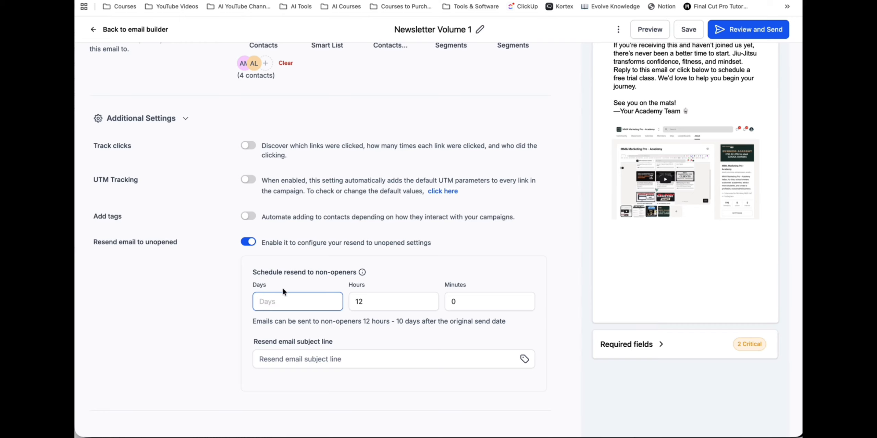
- Set the resend email subject line to "Hey, {{contact.first_name}}" using the contact's first-name custom value
{"action": "left_click", "coordinate": [291, 358]}
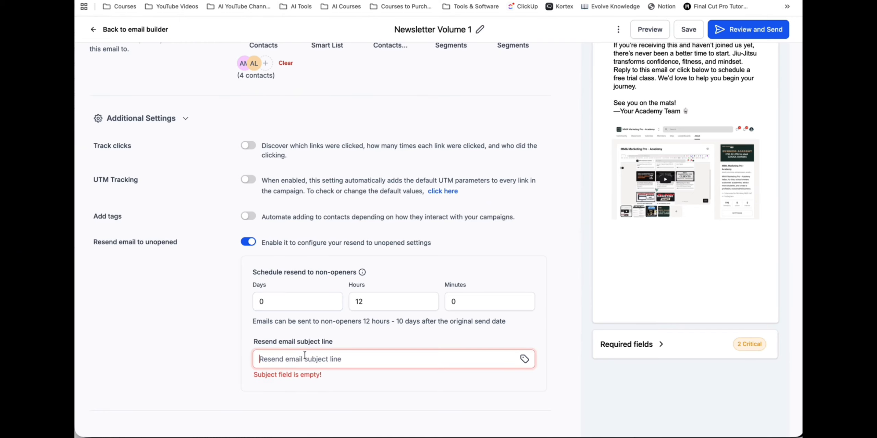
{"action": "type", "text": "Hey"}
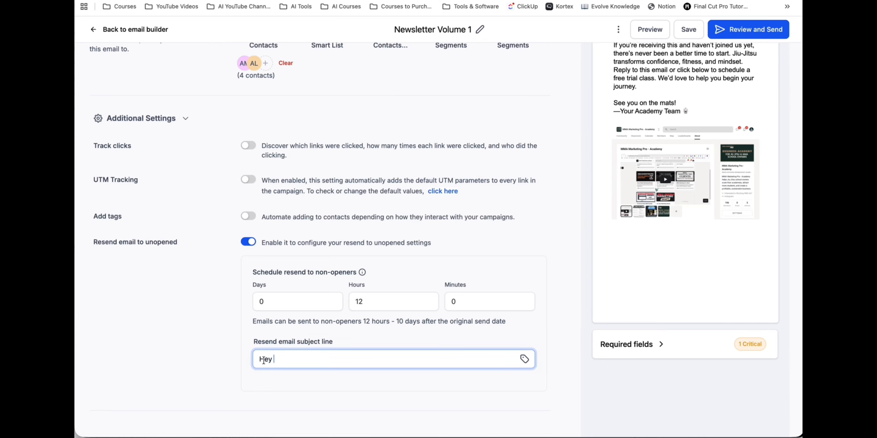
{"action": "left_click", "coordinate": [525, 359]}
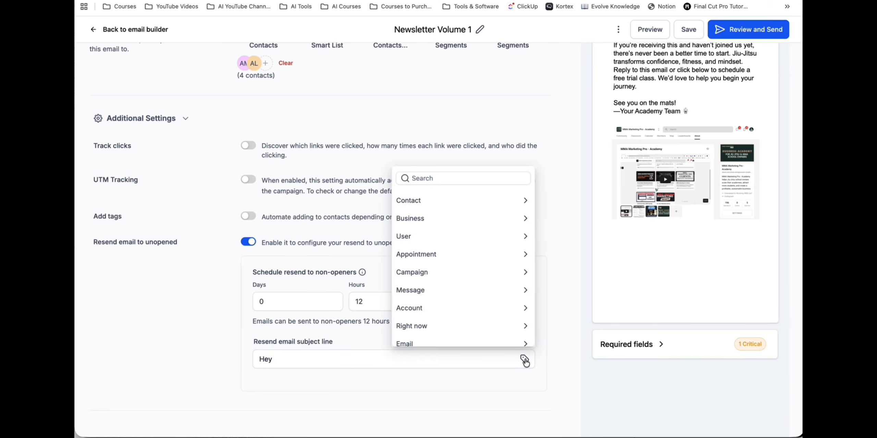
{"action": "left_click", "coordinate": [446, 200]}
{"action": "left_click", "coordinate": [421, 235]}
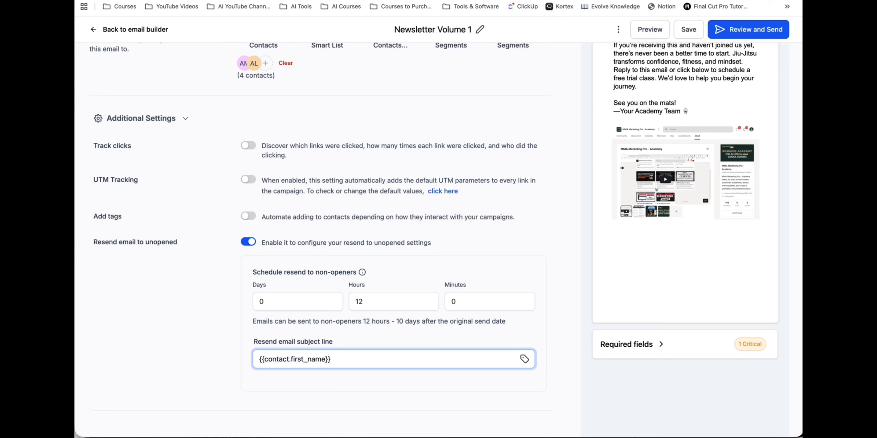
{"action": "type", "text": "Hey,"}
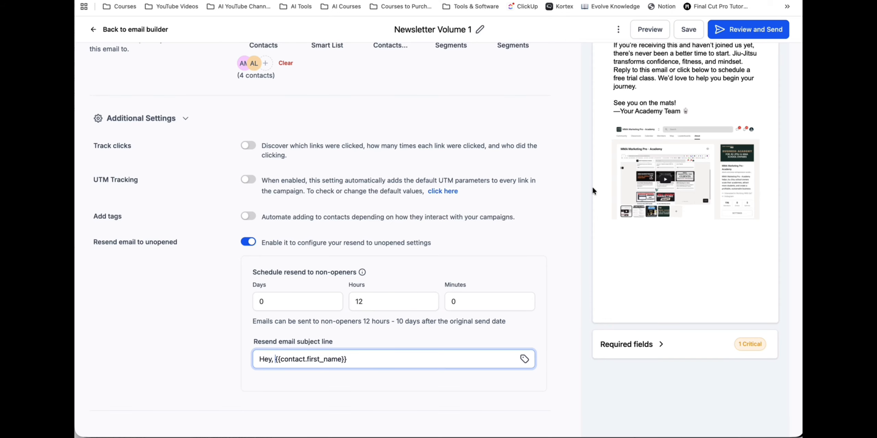
- Enable Track clicks for the campaign and review its sender, subject and recipient settings
{"action": "scroll", "coordinate": [653, 169], "scroll_direction": "up", "scroll_amount": 5}
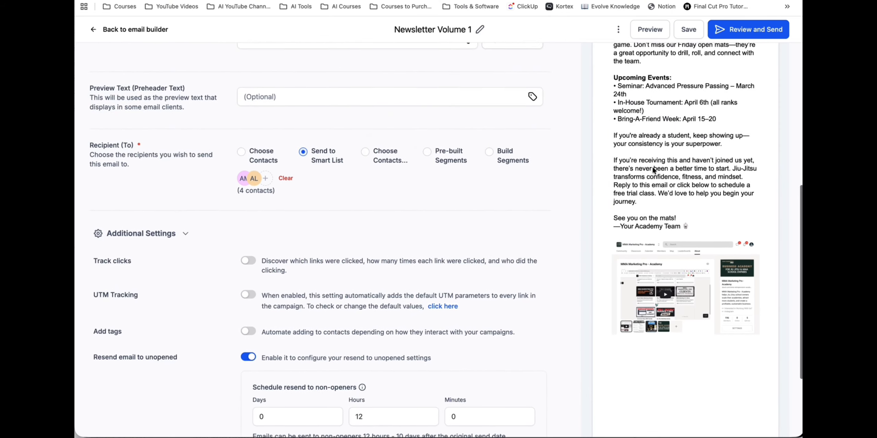
{"action": "scroll", "coordinate": [635, 188], "scroll_direction": "up", "scroll_amount": 1}
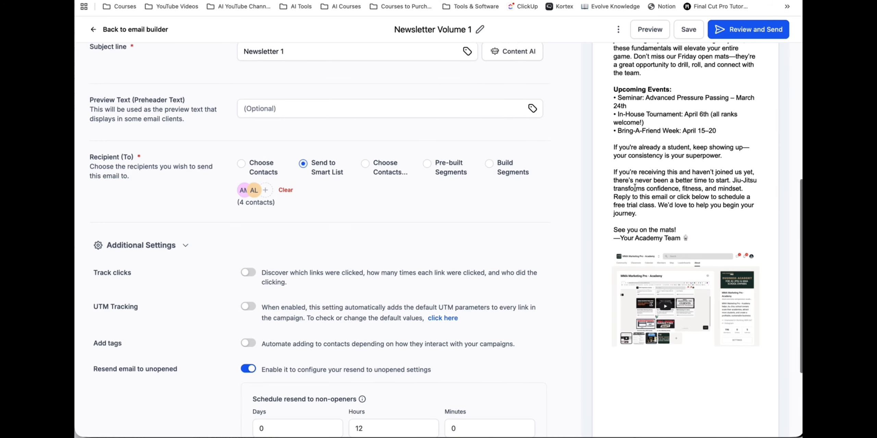
{"action": "scroll", "coordinate": [634, 166], "scroll_direction": "up", "scroll_amount": 1}
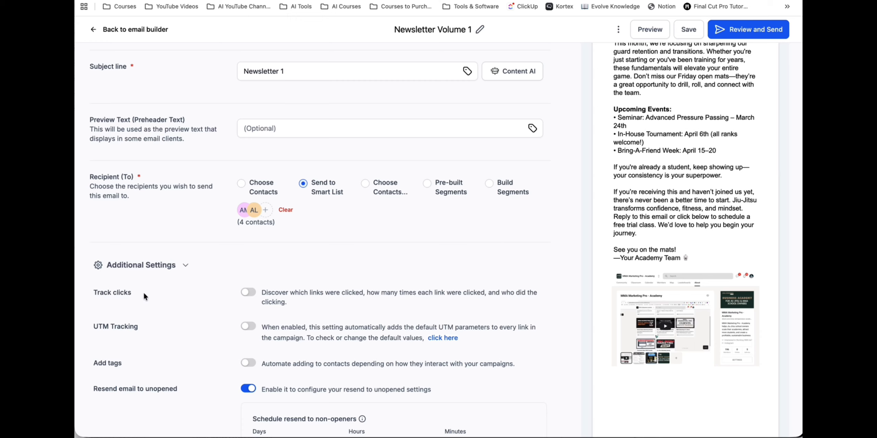
{"action": "left_click", "coordinate": [253, 293]}
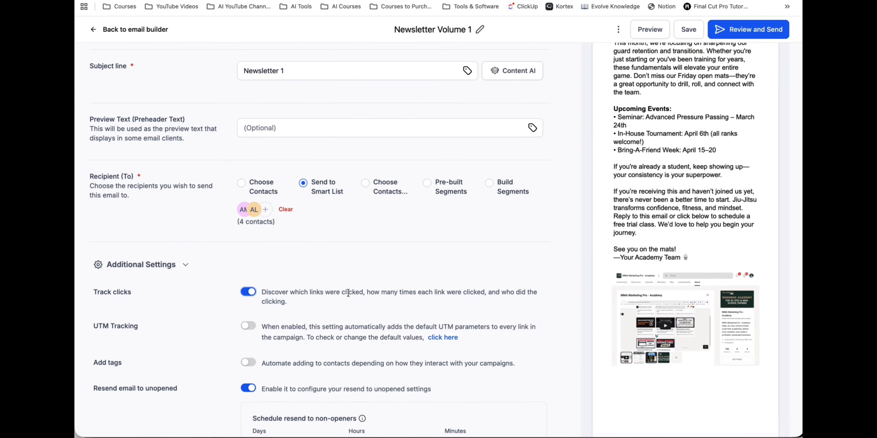
{"action": "scroll", "coordinate": [348, 293], "scroll_direction": "down", "scroll_amount": 2}
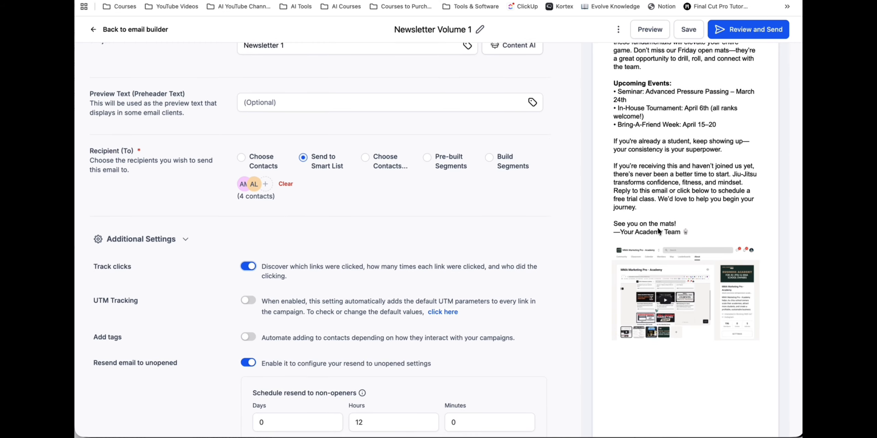
{"action": "scroll", "coordinate": [676, 204], "scroll_direction": "up", "scroll_amount": 4}
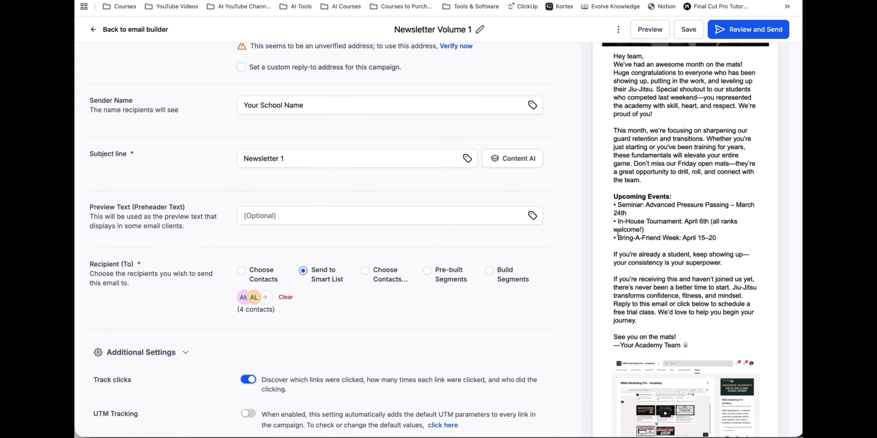
{"action": "scroll", "coordinate": [447, 362], "scroll_direction": "down", "scroll_amount": 2}
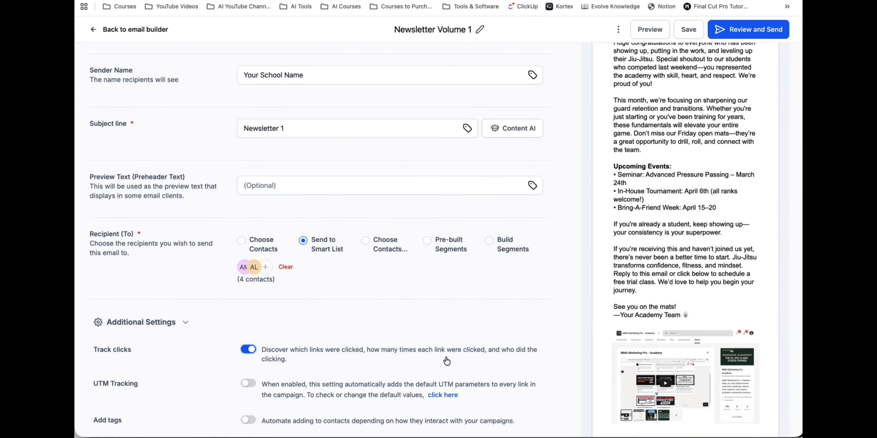